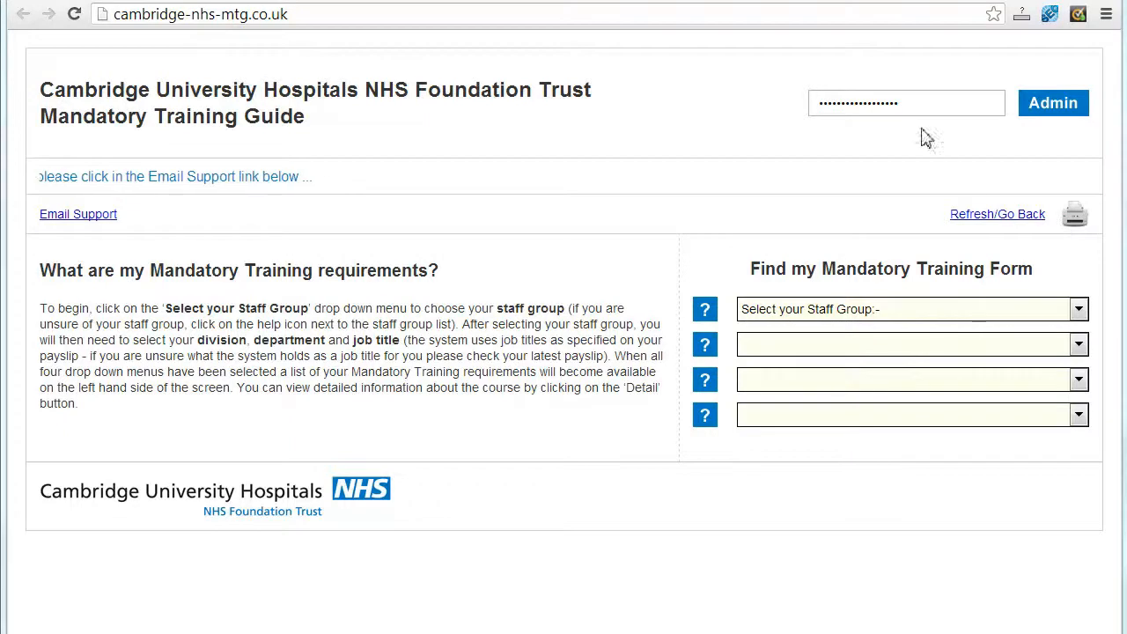
# Step: Log in to the administrator area with the prefilled password and open the list of courses
pyautogui.doubleClick(905, 104)
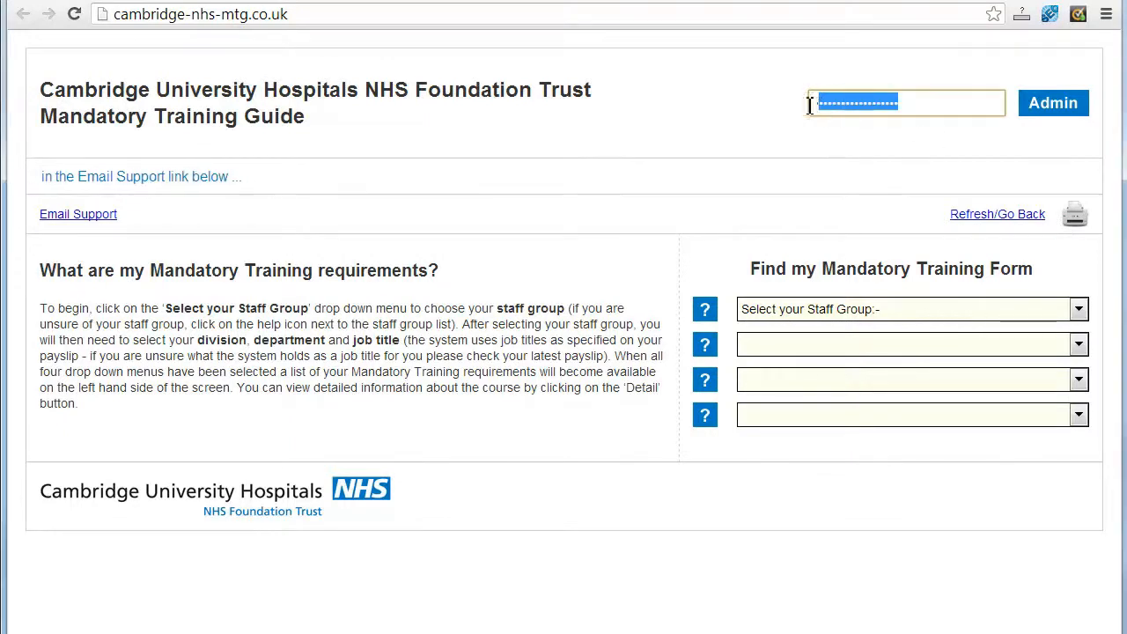
pyautogui.click(1050, 106)
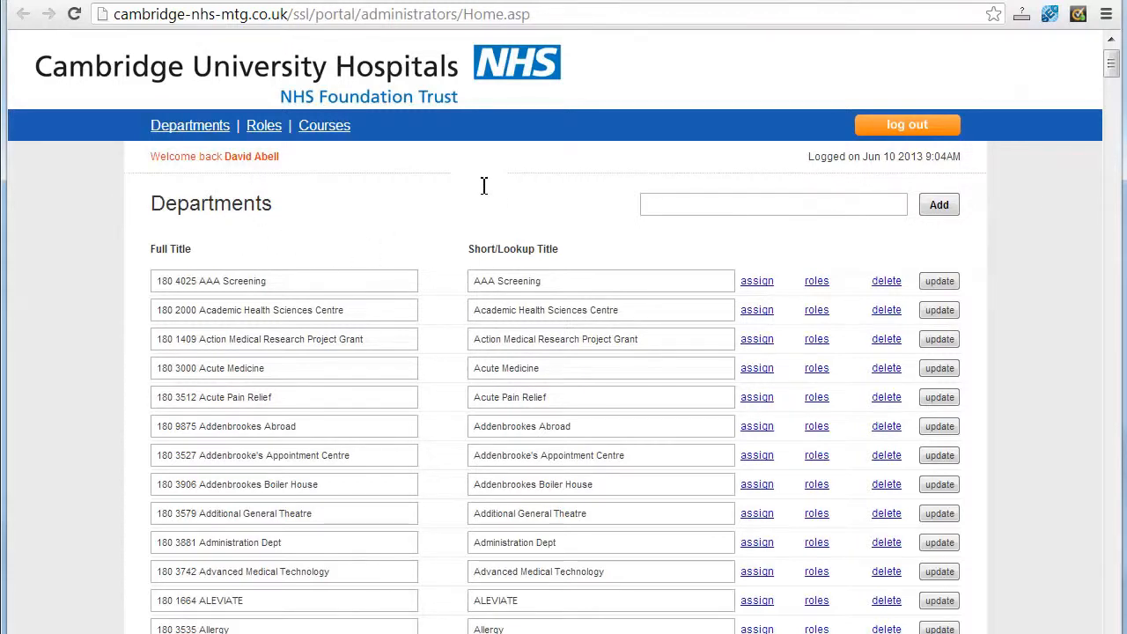
pyautogui.click(326, 137)
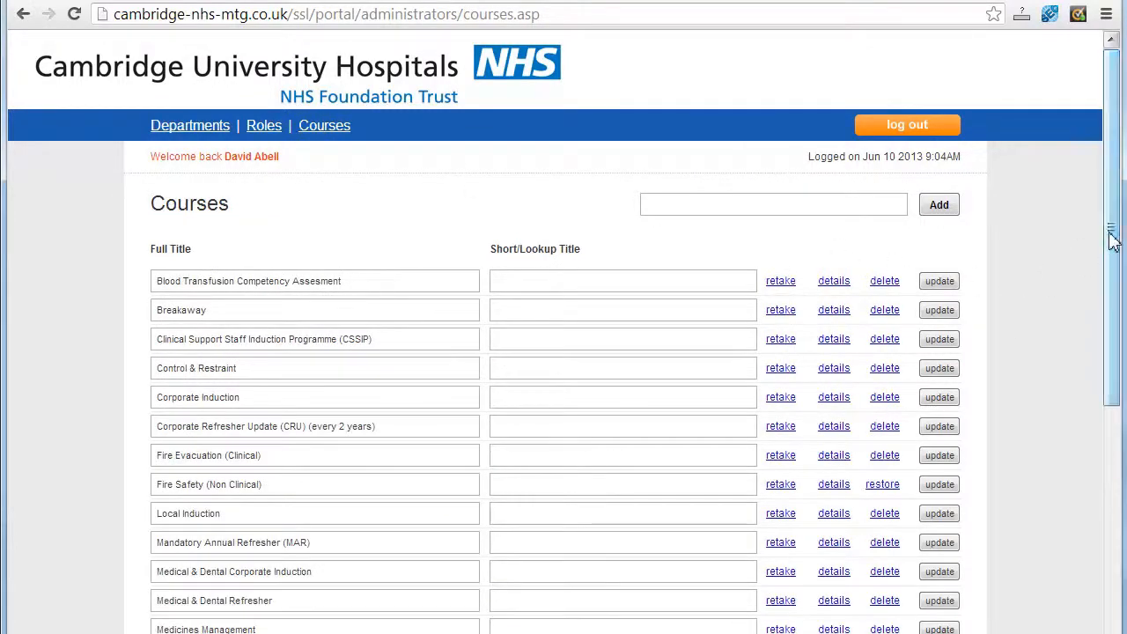
# Step: Rename the first course to "Blood Transfusion Competency Assesment 2" and save the new title
pyautogui.moveTo(1111, 240); pyautogui.dragTo(1107, 290)
pyautogui.click(357, 189)
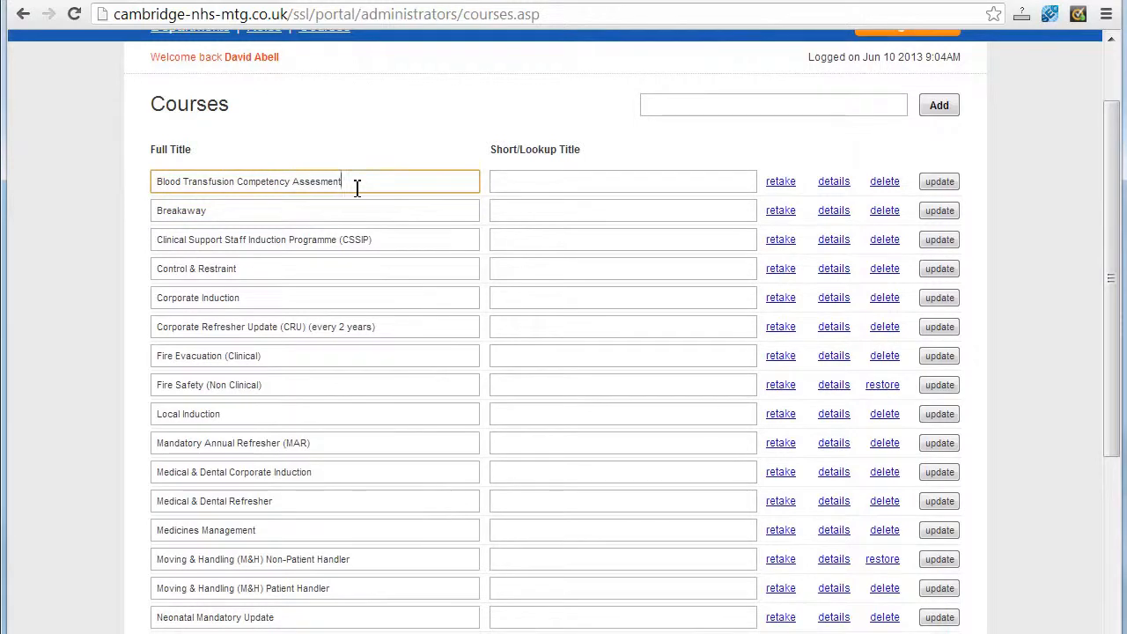
pyautogui.write('2')
pyautogui.click(936, 182)
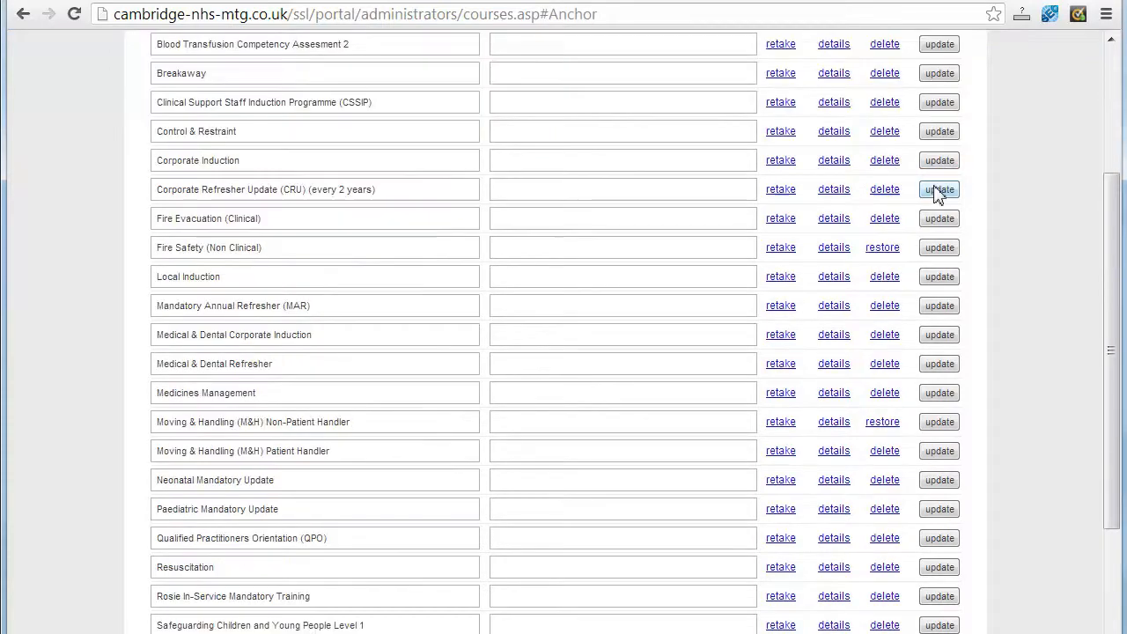
# Step: Remove the 2 from the end of the Blood Transfusion course title and save it
pyautogui.moveTo(1113, 246); pyautogui.dragTo(1109, 108)
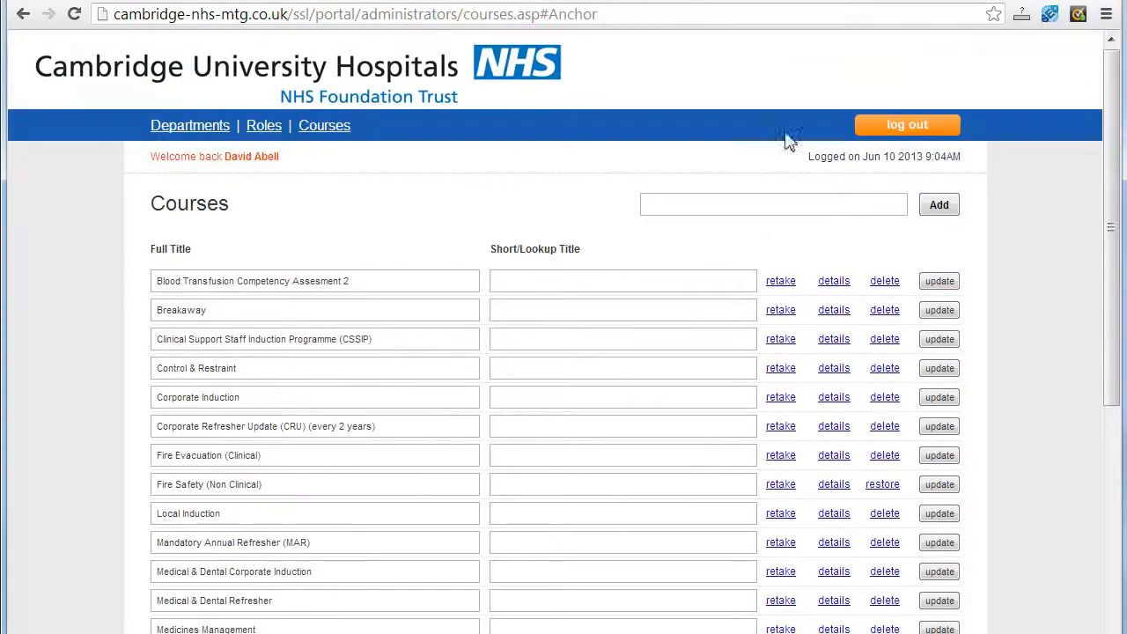
pyautogui.click(362, 282)
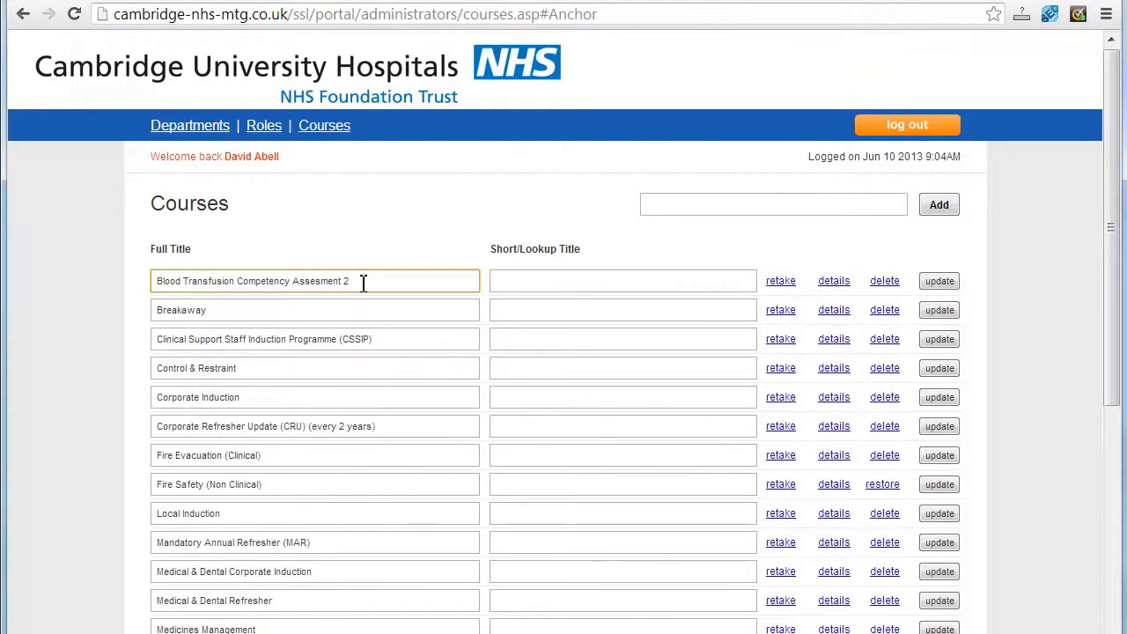
pyautogui.press('BackSpace')
pyautogui.press('BackSpace')
pyautogui.click(940, 286)
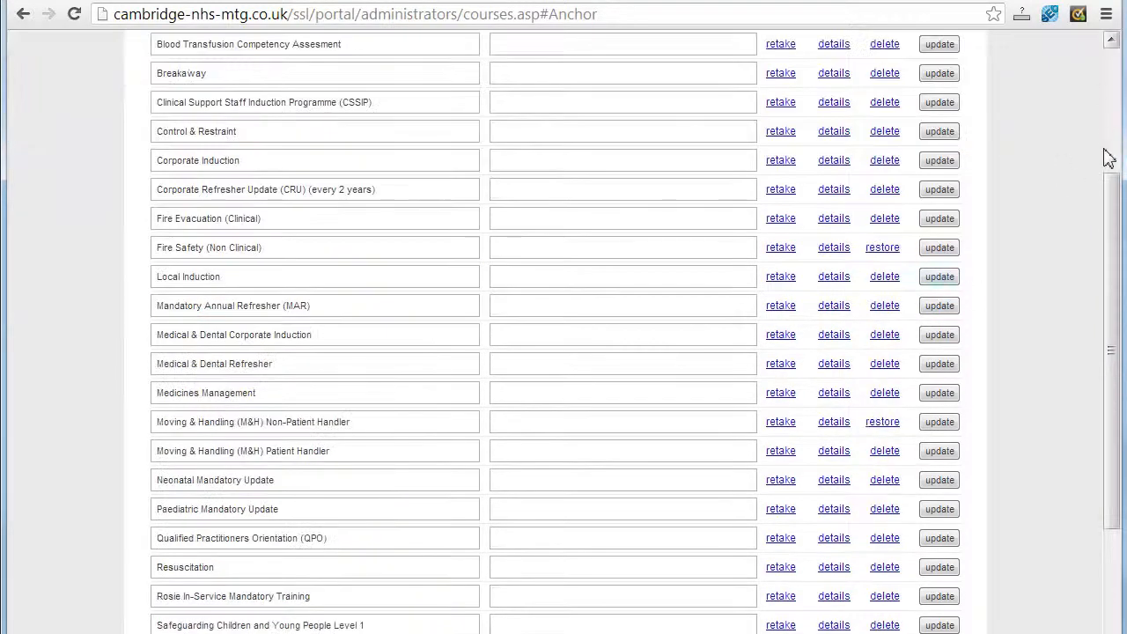
pyautogui.scroll(3, 1108, 147)
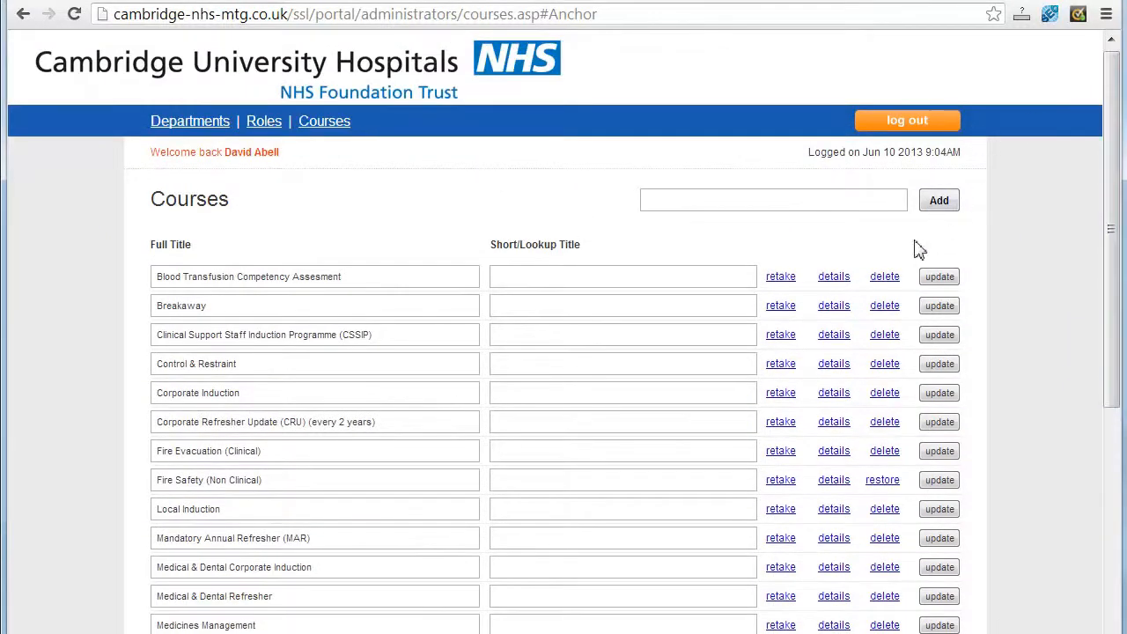
# Step: Review the details page of the Blood Transfusion Competency Assesment course through to the contact section, and return to the course list
pyautogui.click(834, 278)
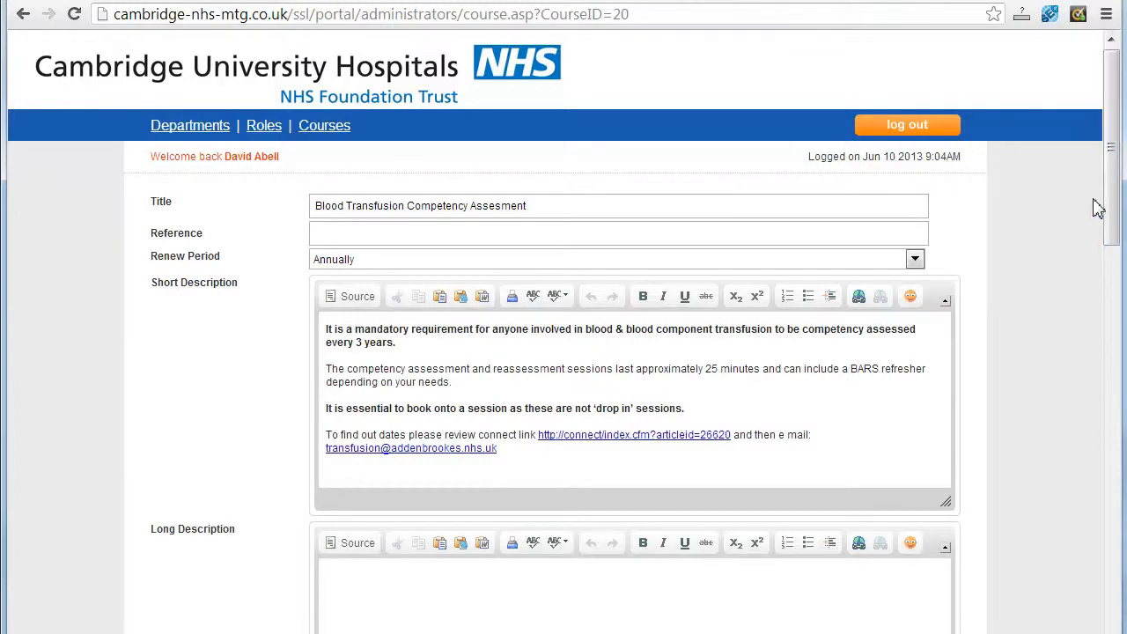
pyautogui.moveTo(1110, 209); pyautogui.dragTo(1081, 627)
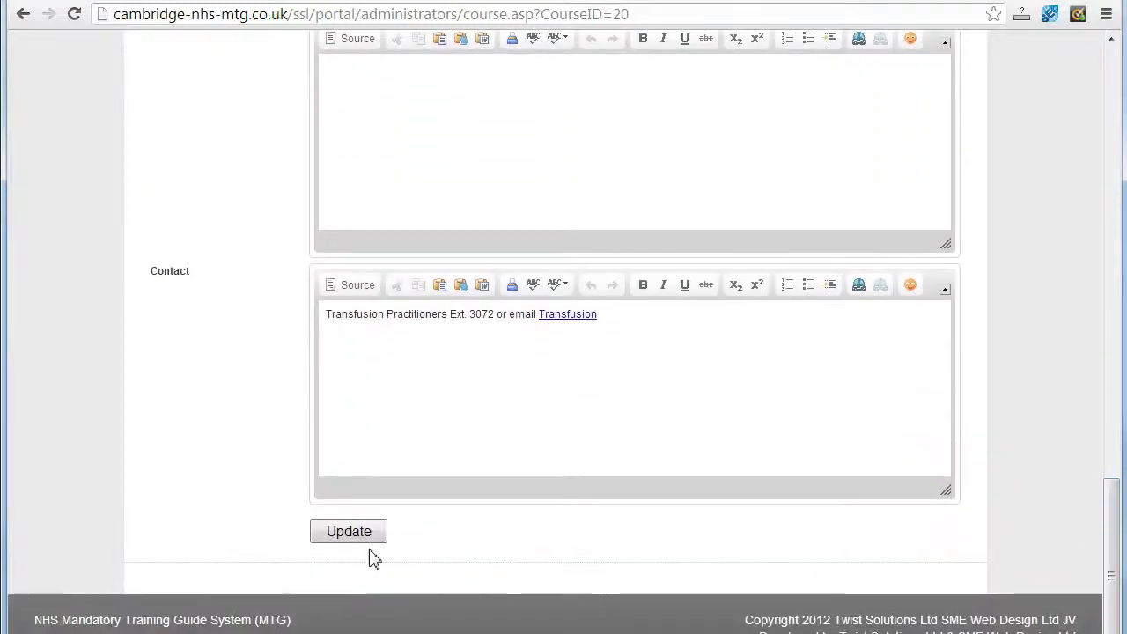
pyautogui.moveTo(1117, 569); pyautogui.dragTo(1120, 105)
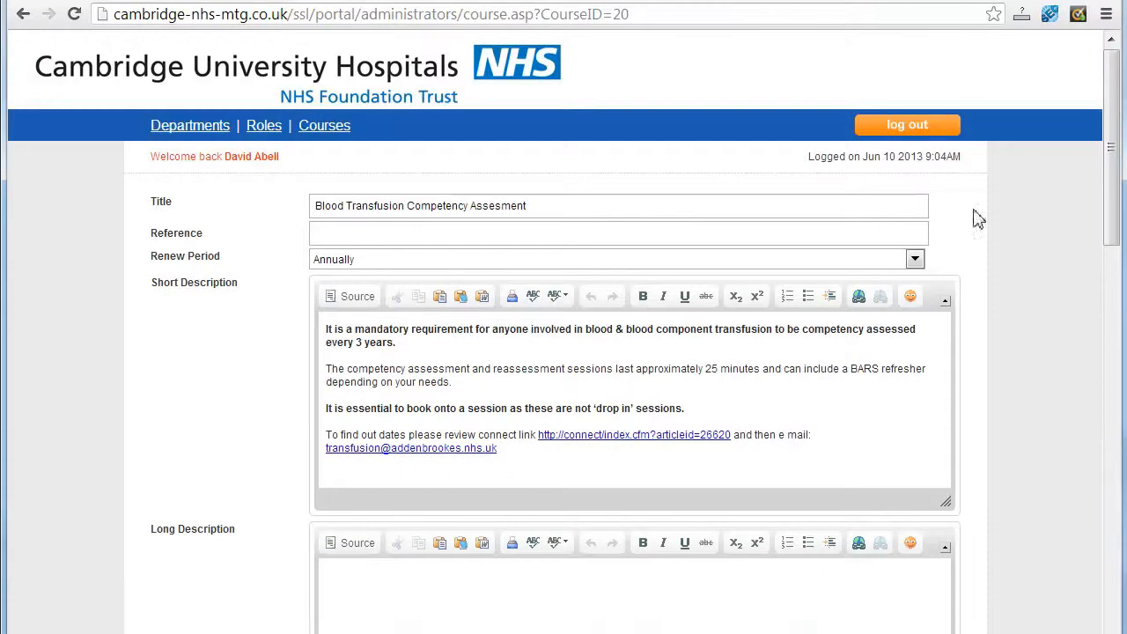
pyautogui.click(23, 13)
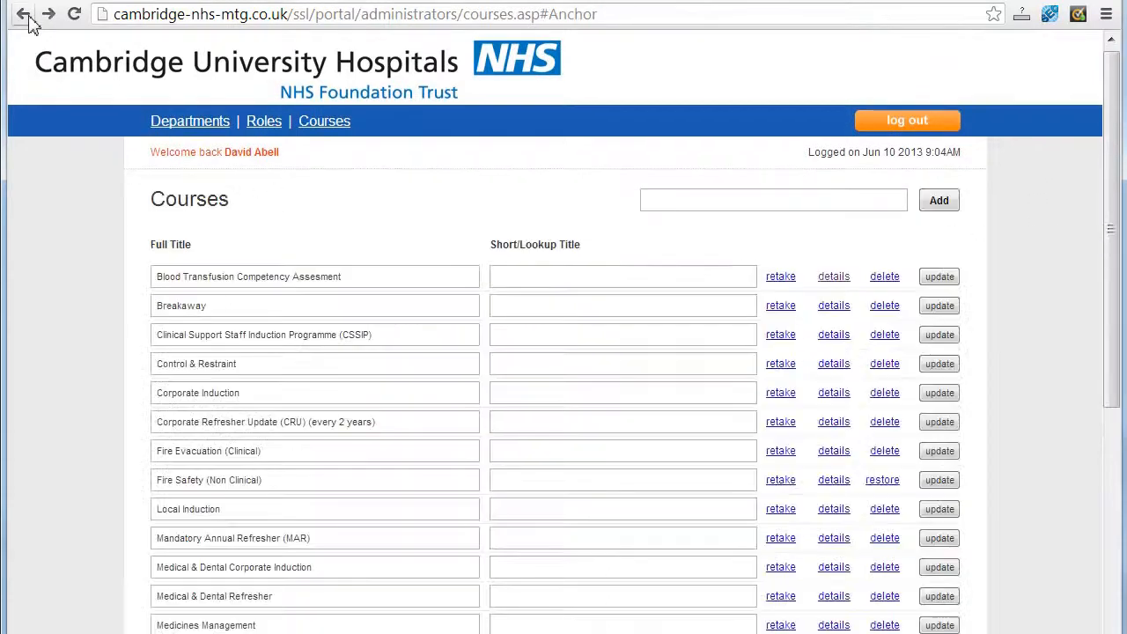
# Step: Delete the Blood Transfusion Competency Assesment course and restore it
pyautogui.click(884, 278)
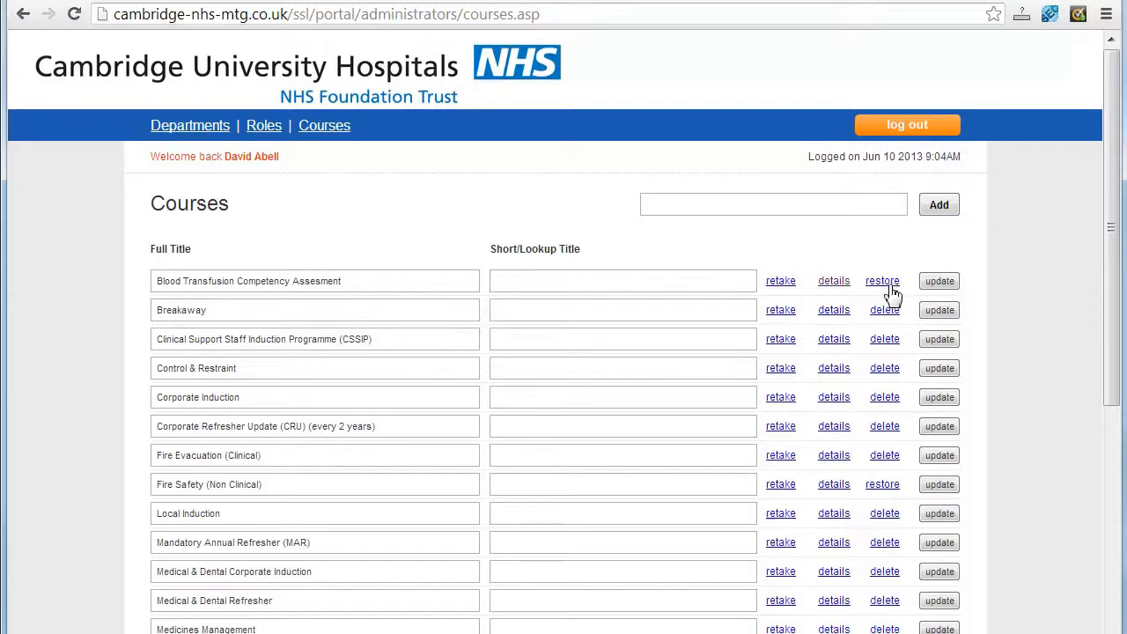
pyautogui.click(894, 282)
# Step: Open the retake settings of the Blood Transfusion Competency Assesment course and examine the available global renewal periods
pyautogui.click(780, 282)
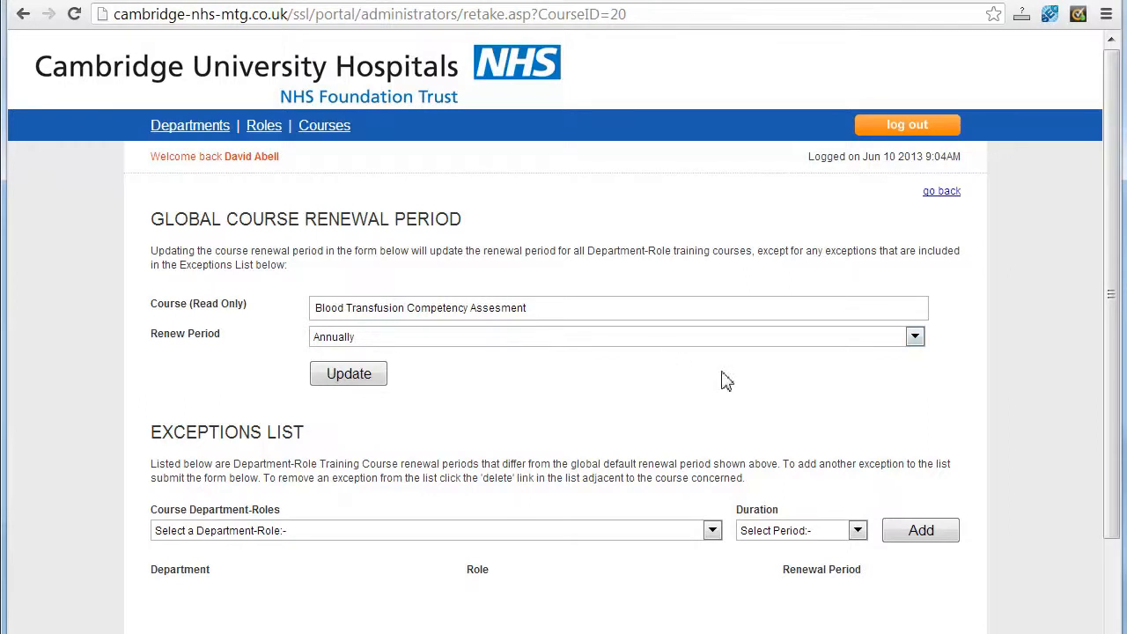
pyautogui.click(915, 339)
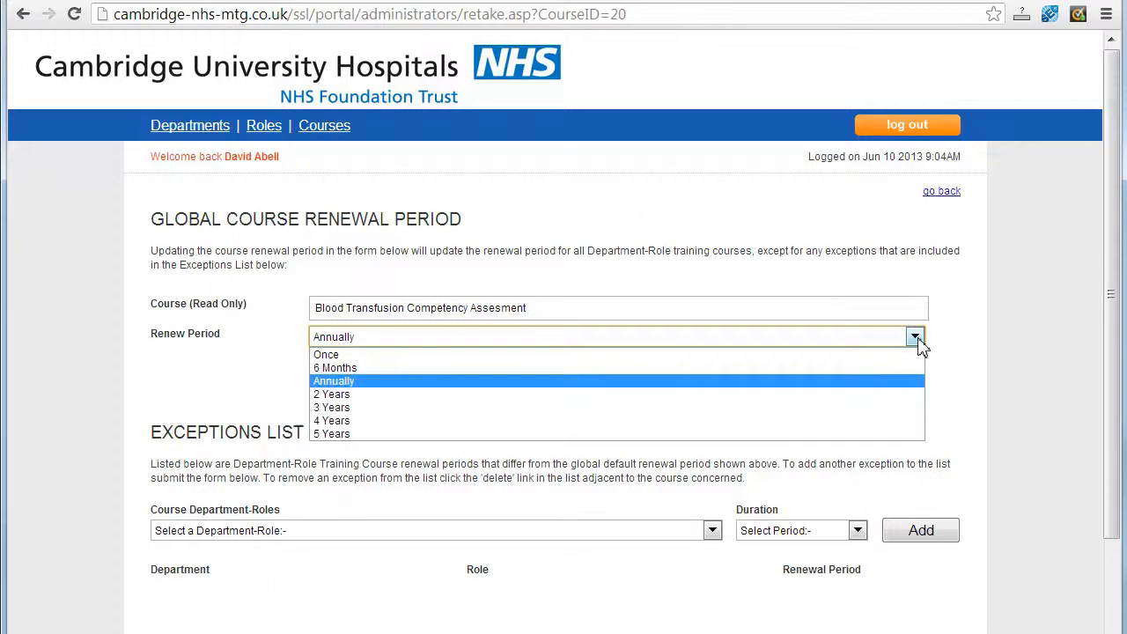
pyautogui.click(918, 343)
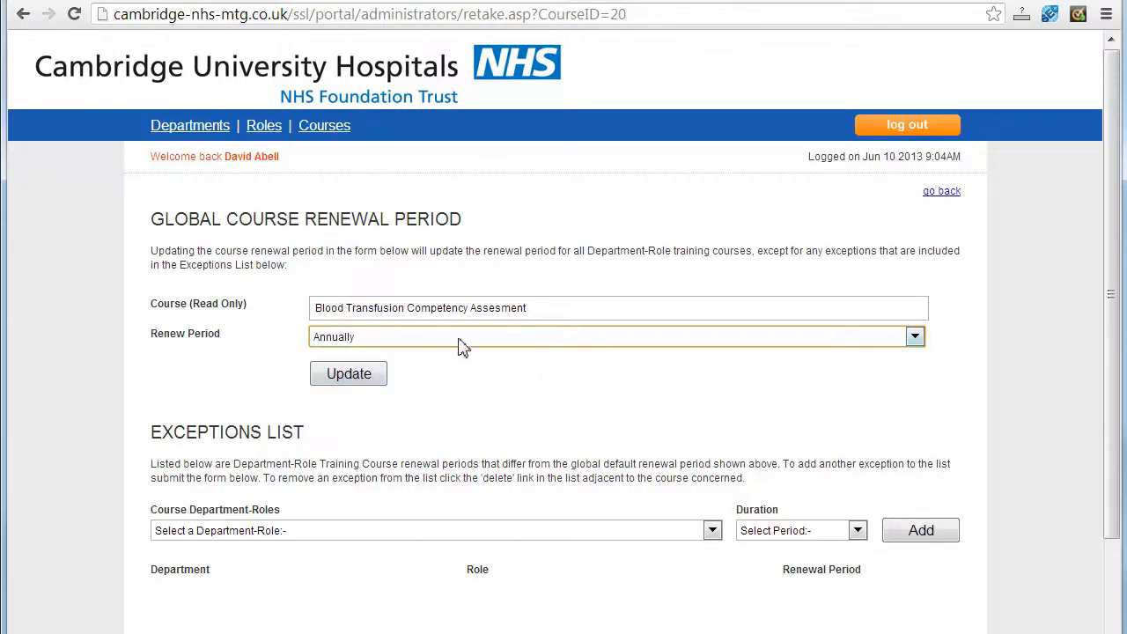
pyautogui.click(921, 343)
pyautogui.click(921, 343)
# Step: Examine the department-role and duration choices for renewal exceptions, and return to the course list to check the new-course field
pyautogui.click(711, 534)
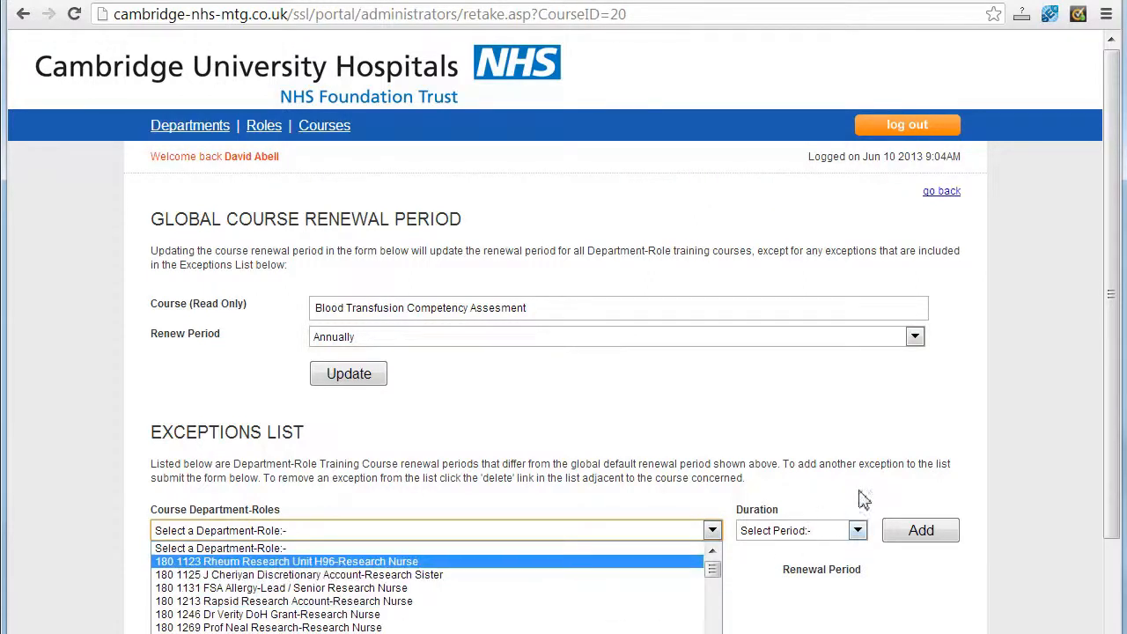
pyautogui.click(843, 429)
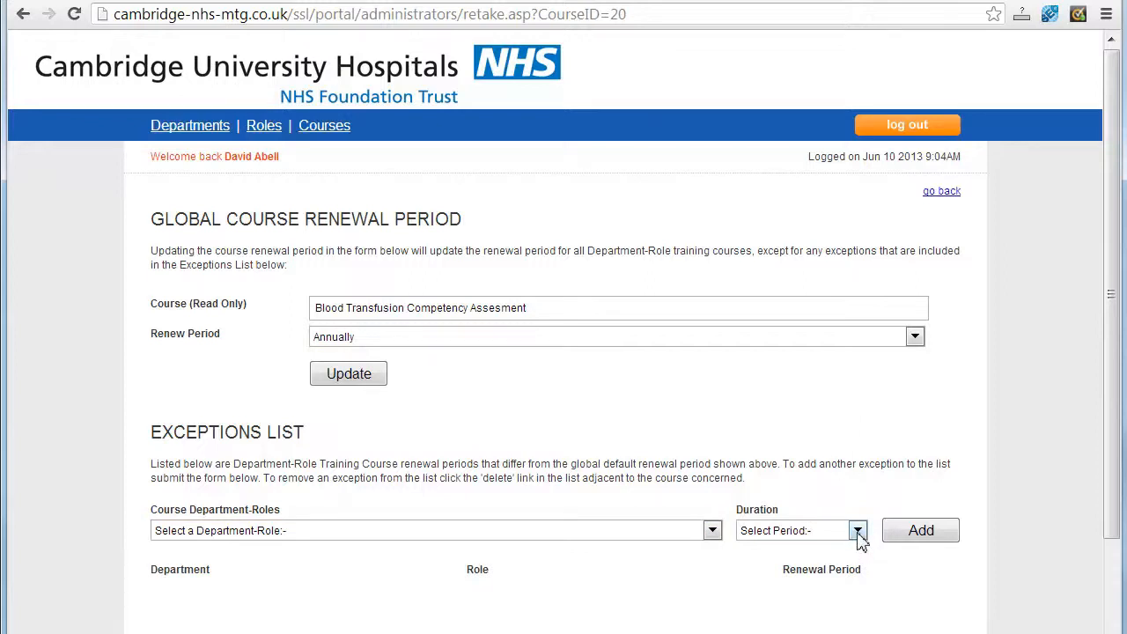
pyautogui.click(857, 532)
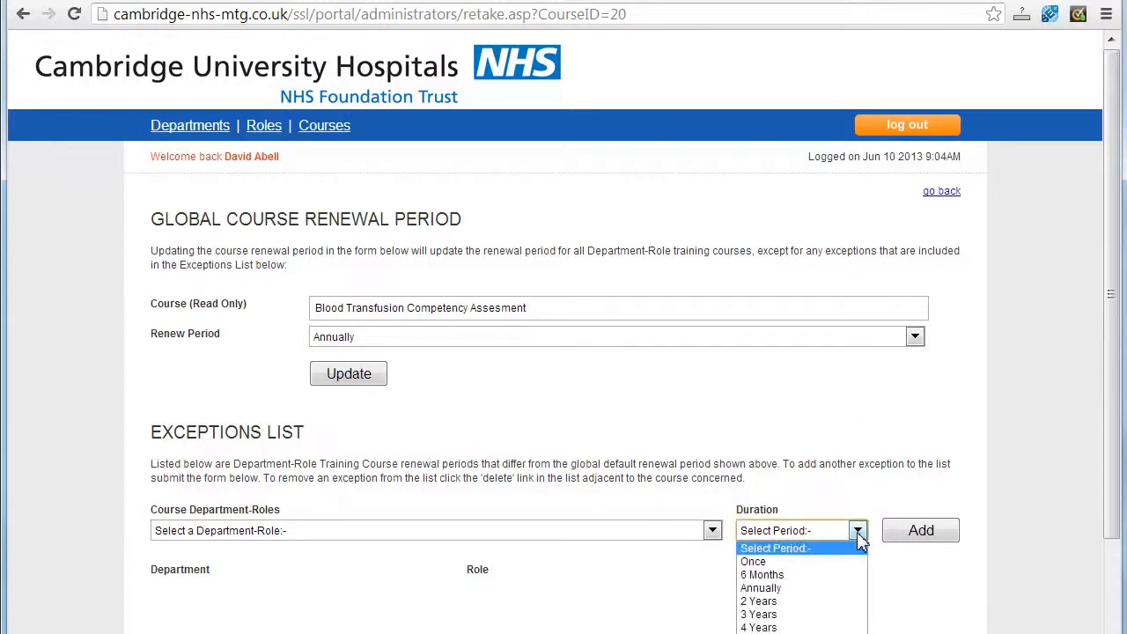
pyautogui.click(857, 532)
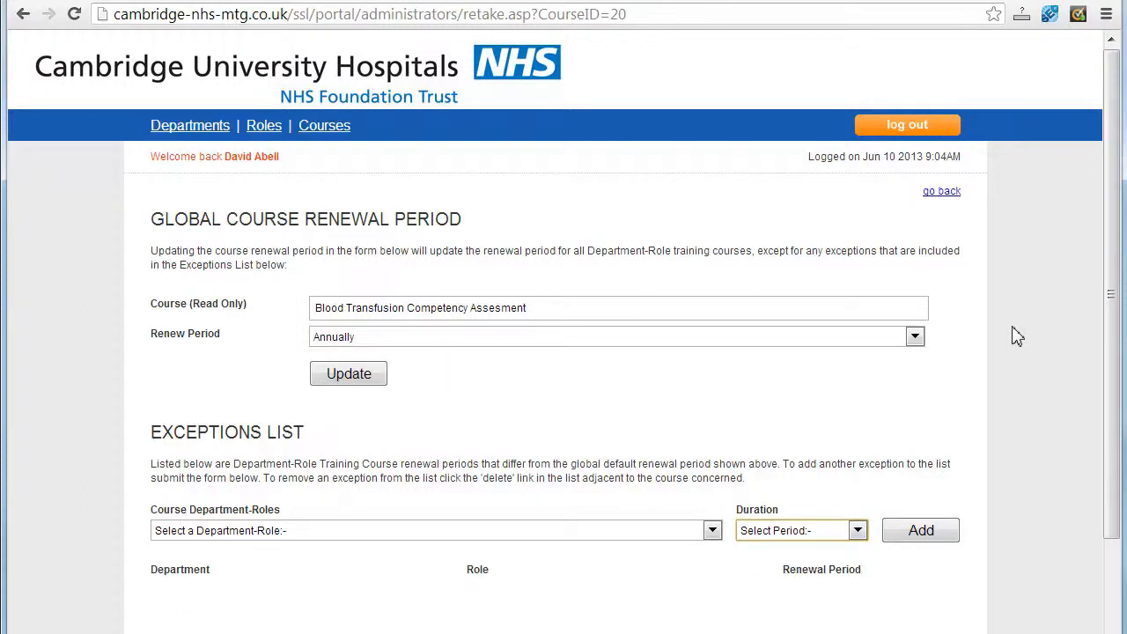
pyautogui.click(941, 192)
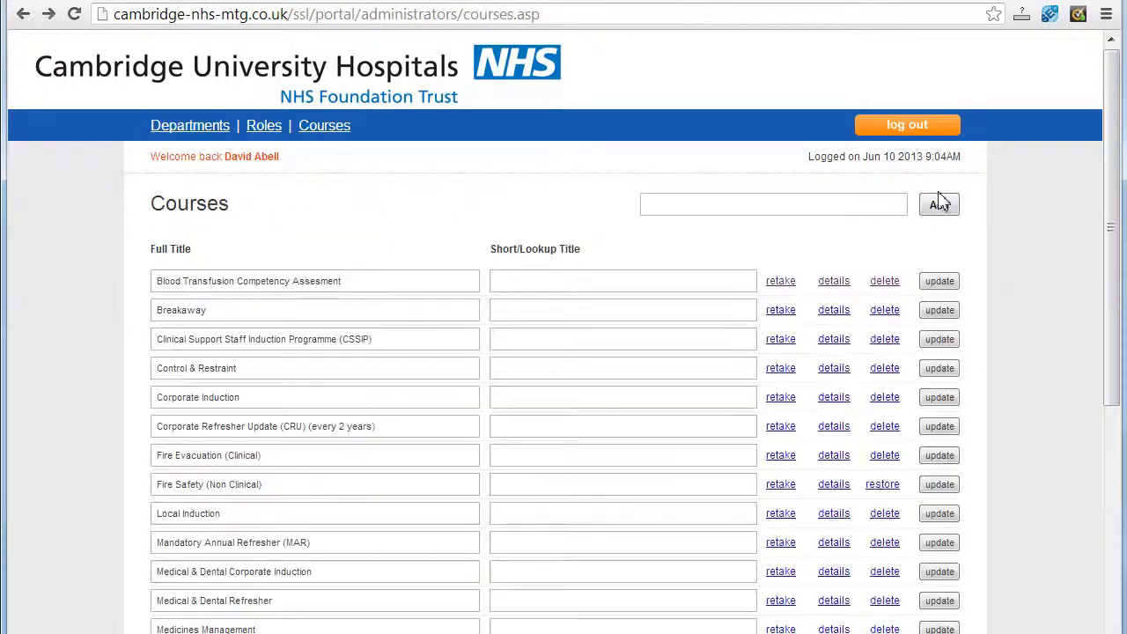
pyautogui.click(728, 210)
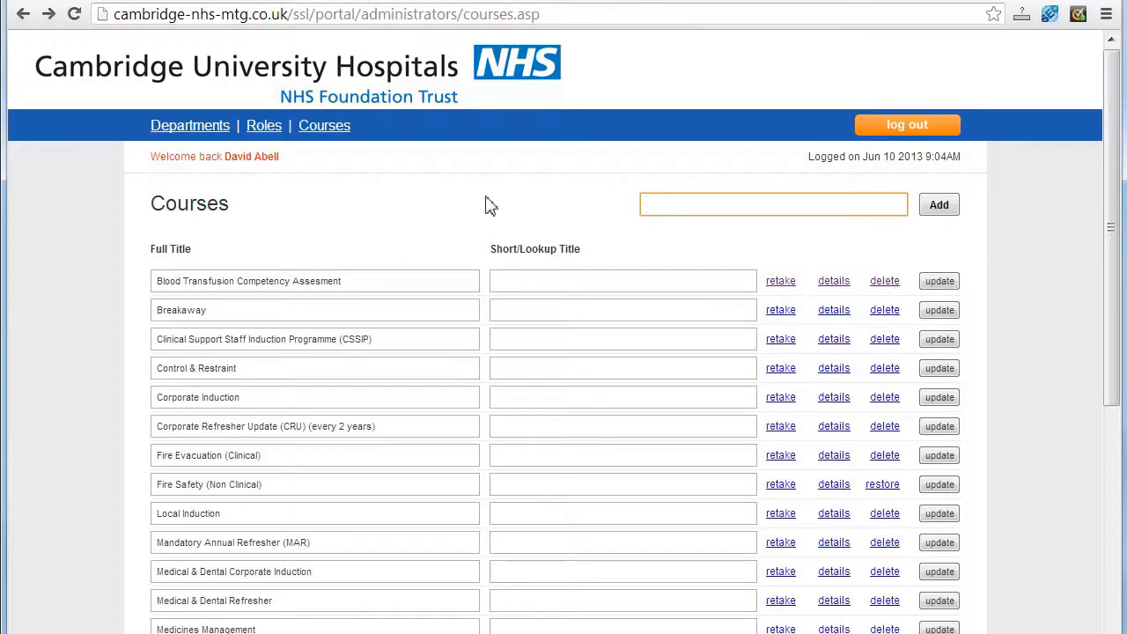
# Step: Open the staff roles list, look through it, and examine the editable full and short titles of 18 Week Information Officer
pyautogui.click(262, 131)
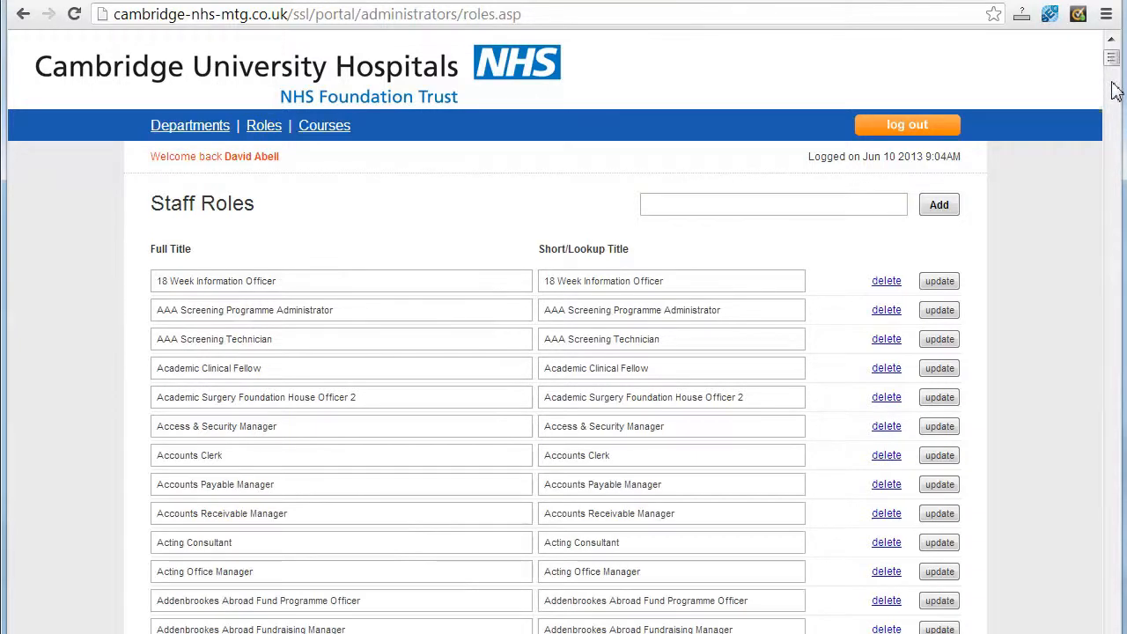
pyautogui.moveTo(1115, 62); pyautogui.dragTo(1096, 290)
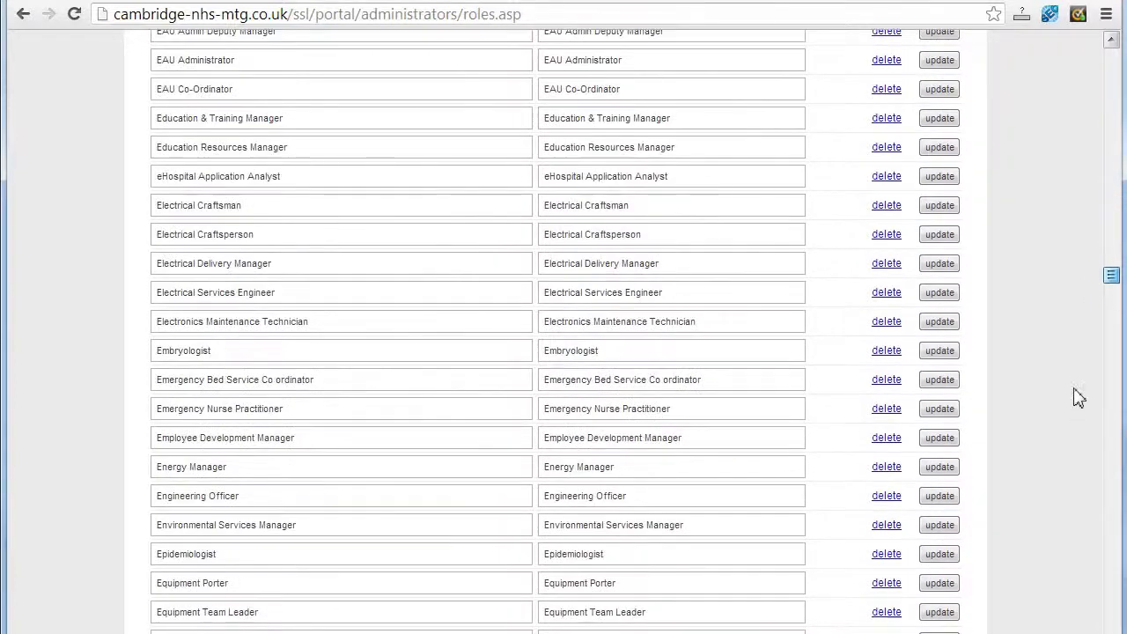
pyautogui.moveTo(1112, 272); pyautogui.dragTo(1120, 64)
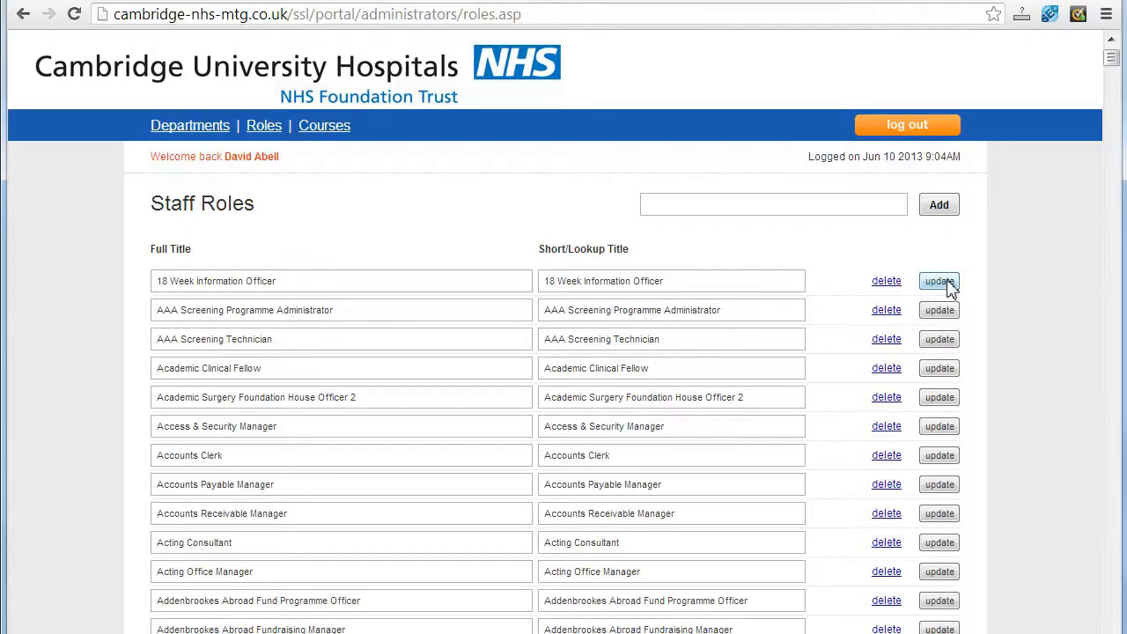
pyautogui.click(360, 282)
pyautogui.click(683, 283)
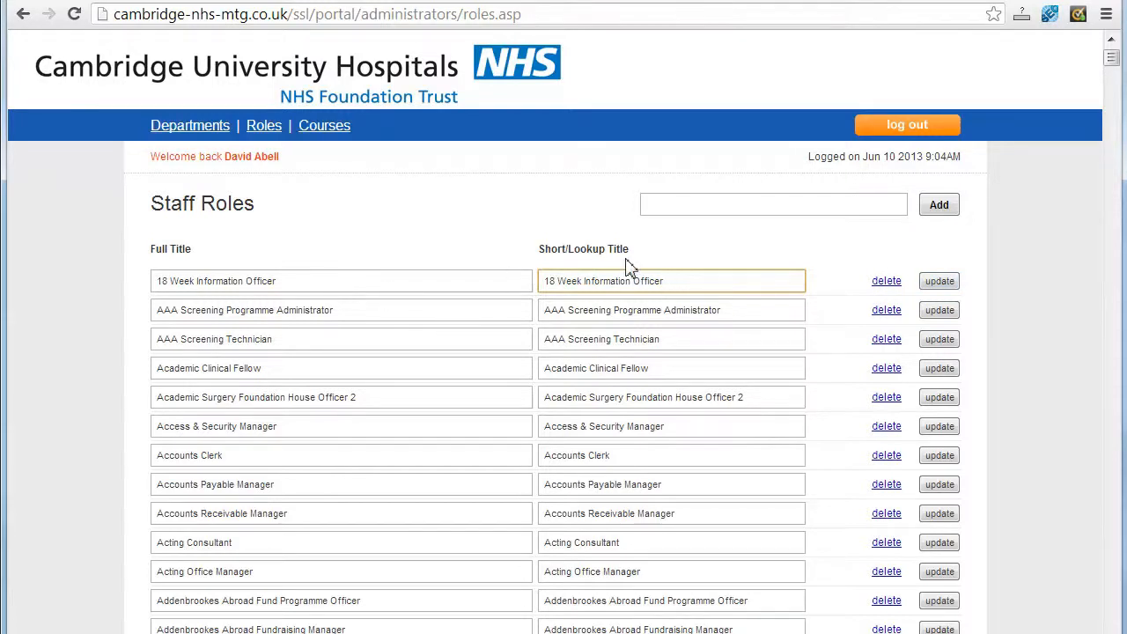
# Step: Delete the 18 Week Information Officer role and restore it
pyautogui.click(884, 282)
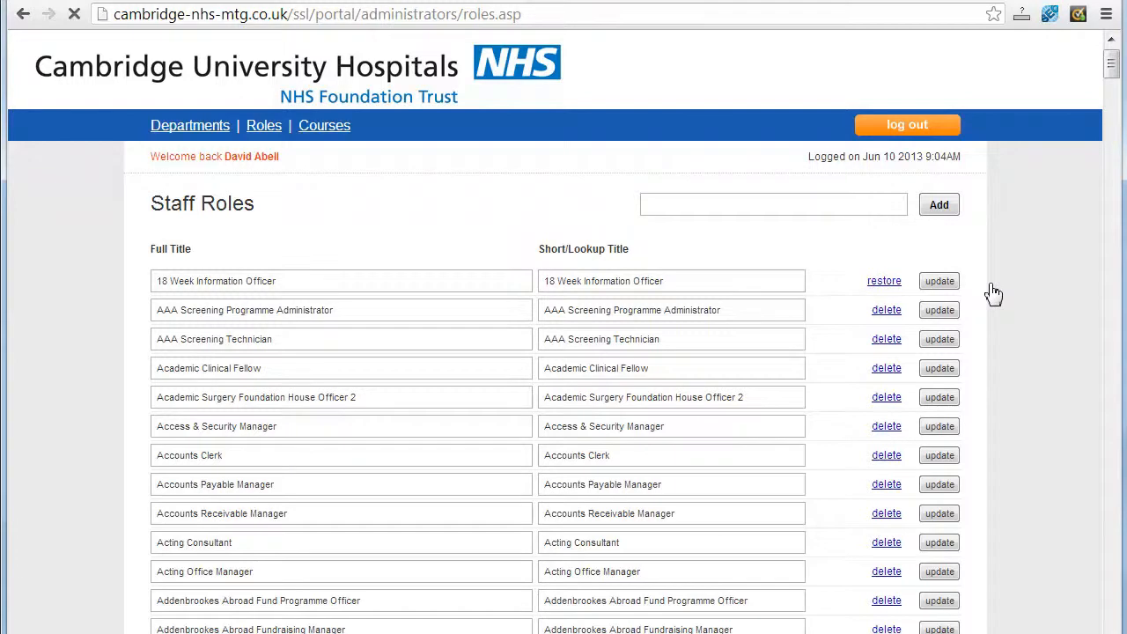
pyautogui.click(885, 283)
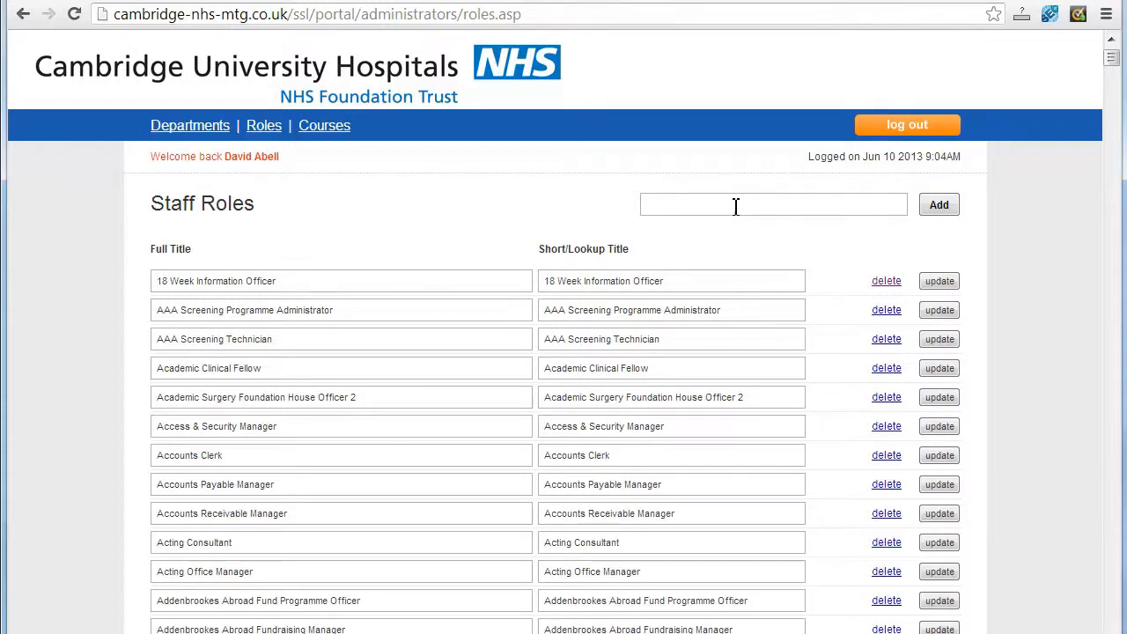
pyautogui.click(838, 206)
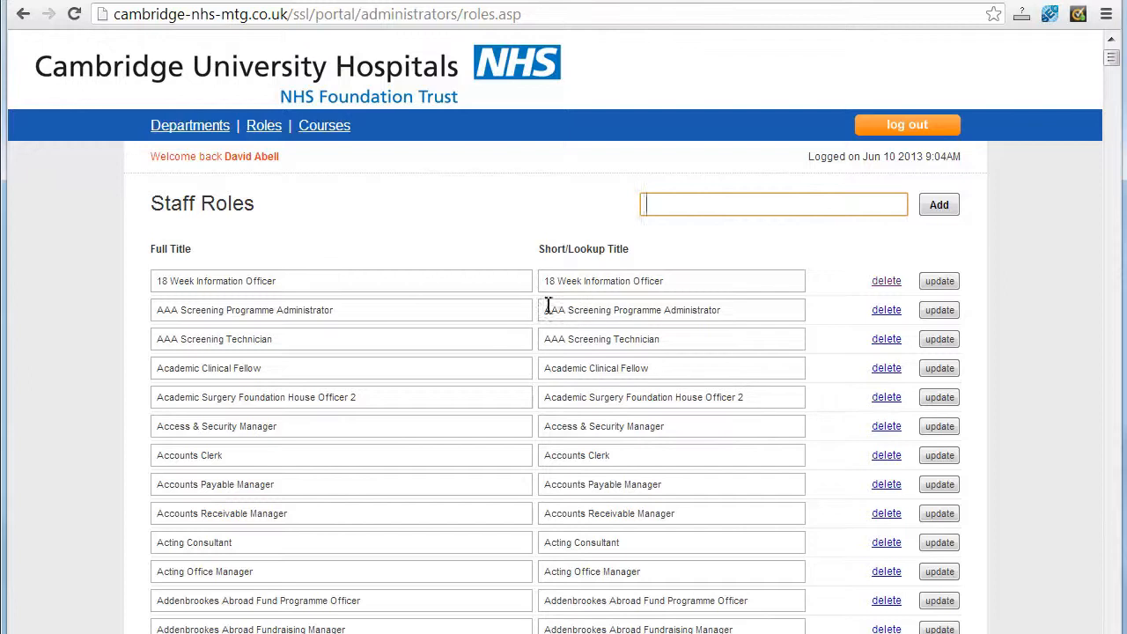
# Step: Open the departments list and examine the editable full and short titles of AAA Screening and the new-department field
pyautogui.click(172, 132)
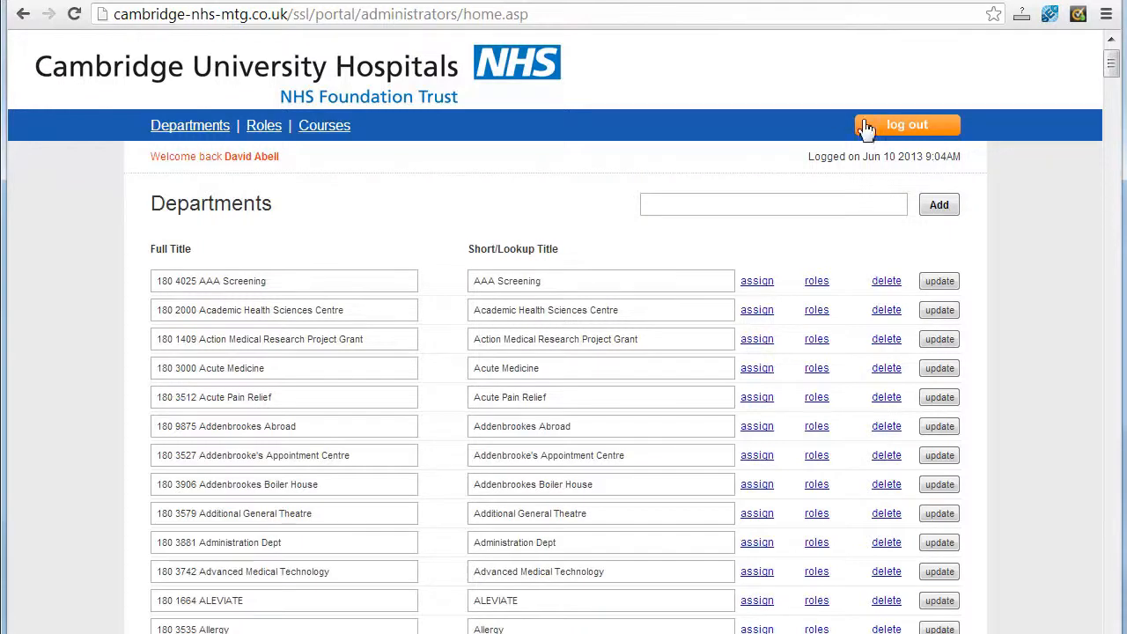
pyautogui.moveTo(1113, 66)
pyautogui.mouseDown()
pyautogui.moveTo(1117, 572)
pyautogui.moveTo(1116, 60)
pyautogui.mouseUp()
pyautogui.click(337, 284)
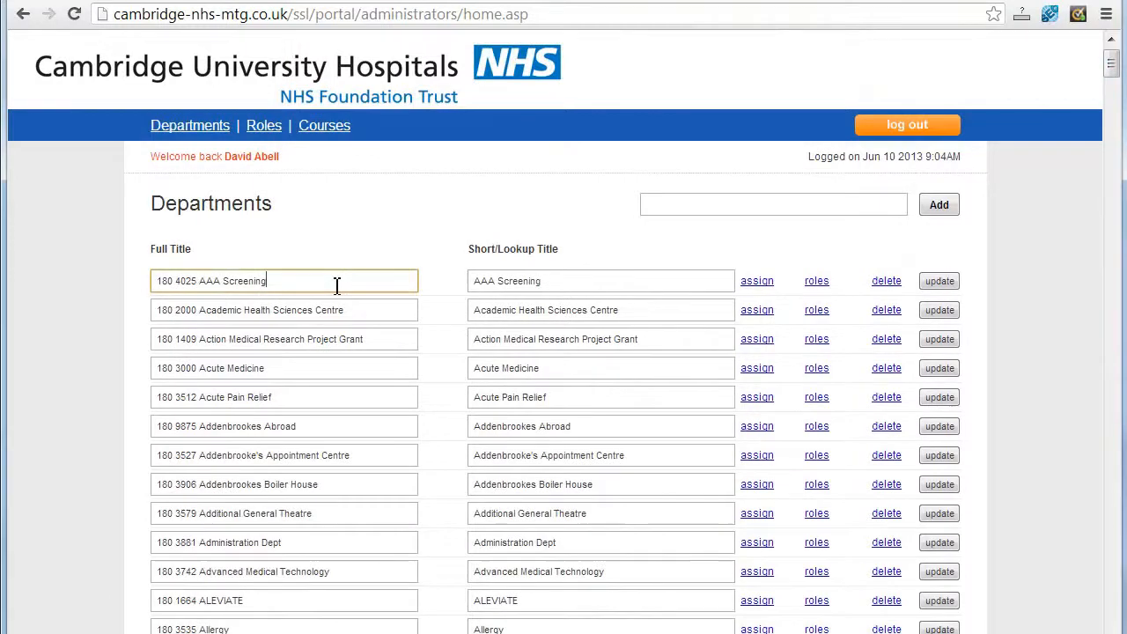
pyautogui.click(562, 280)
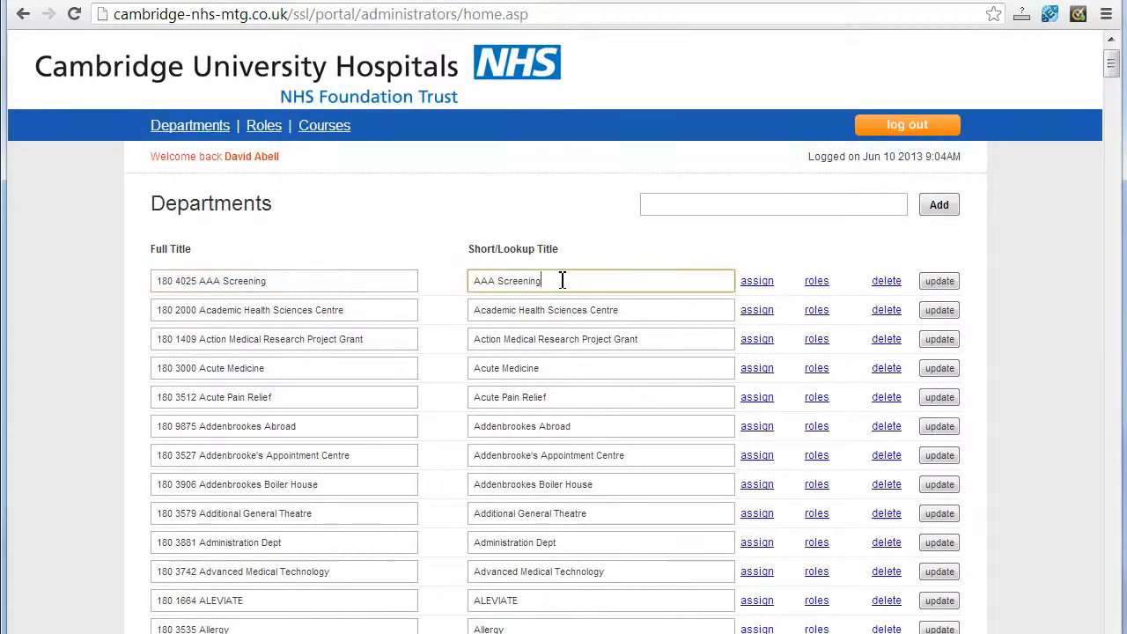
pyautogui.click(332, 284)
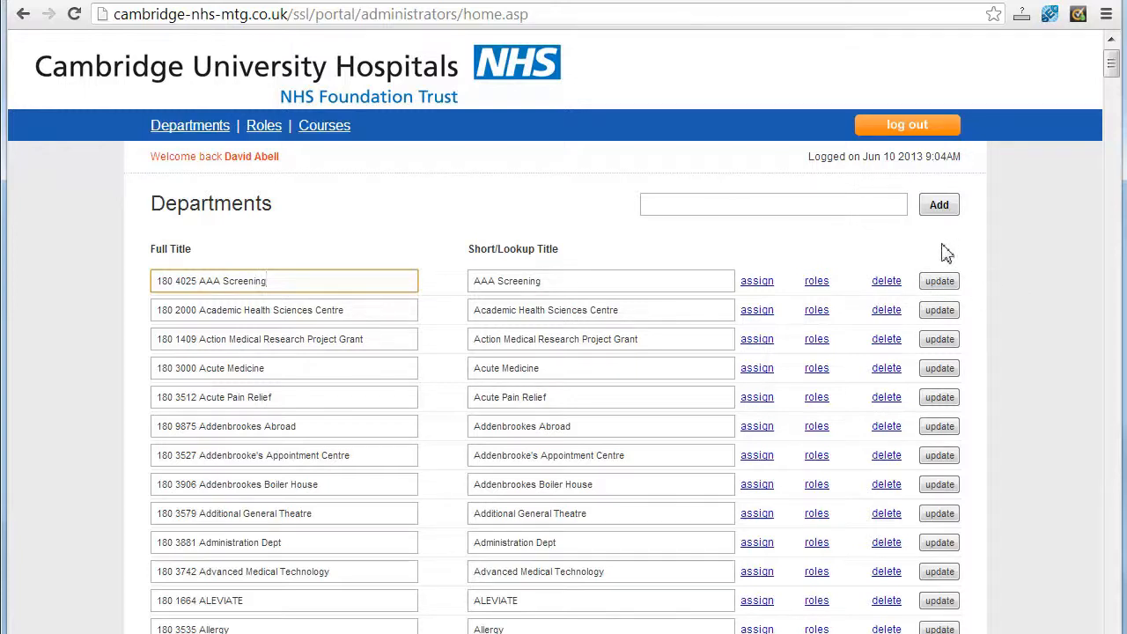
pyautogui.click(776, 207)
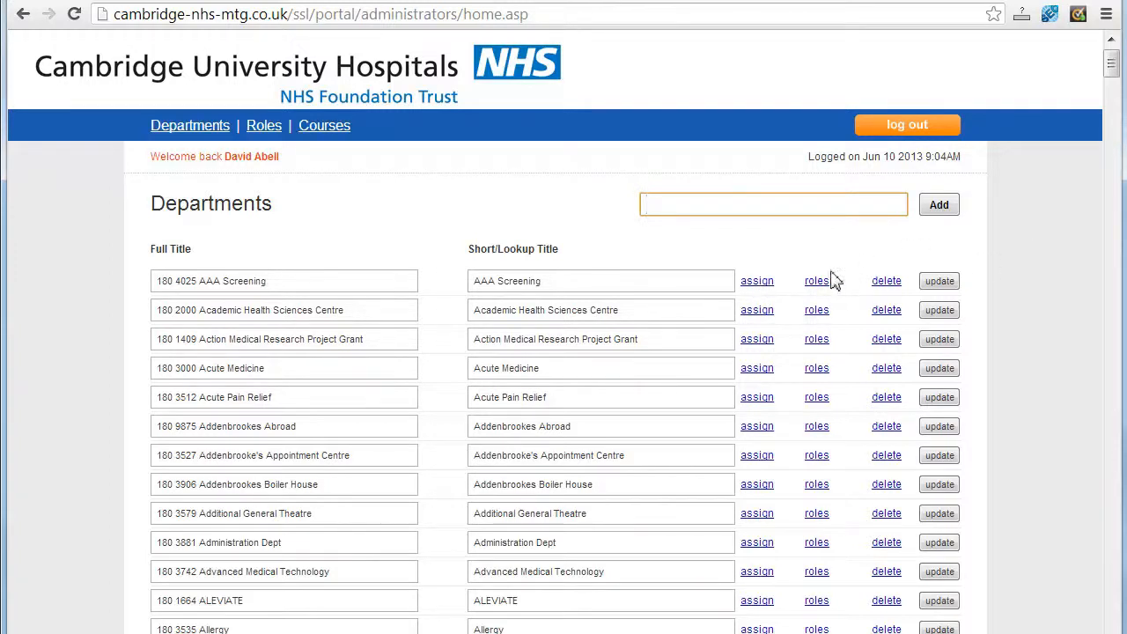
# Step: Open the AAA Screening department's assignments and add the Medical and Dental staff group with the Cancer division
pyautogui.click(751, 284)
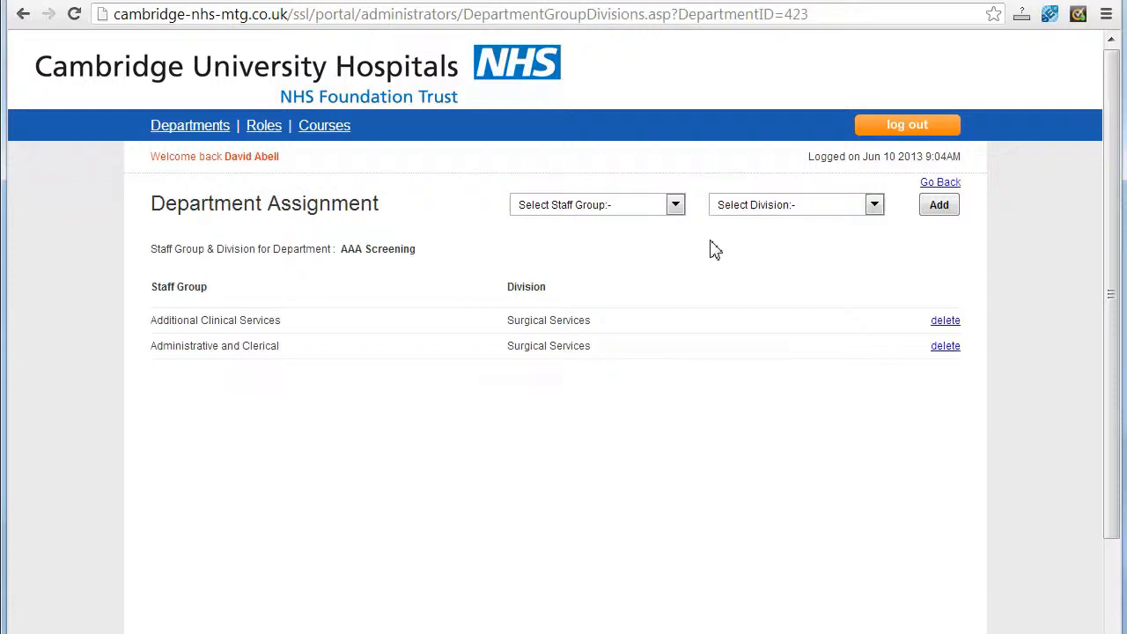
pyautogui.click(678, 210)
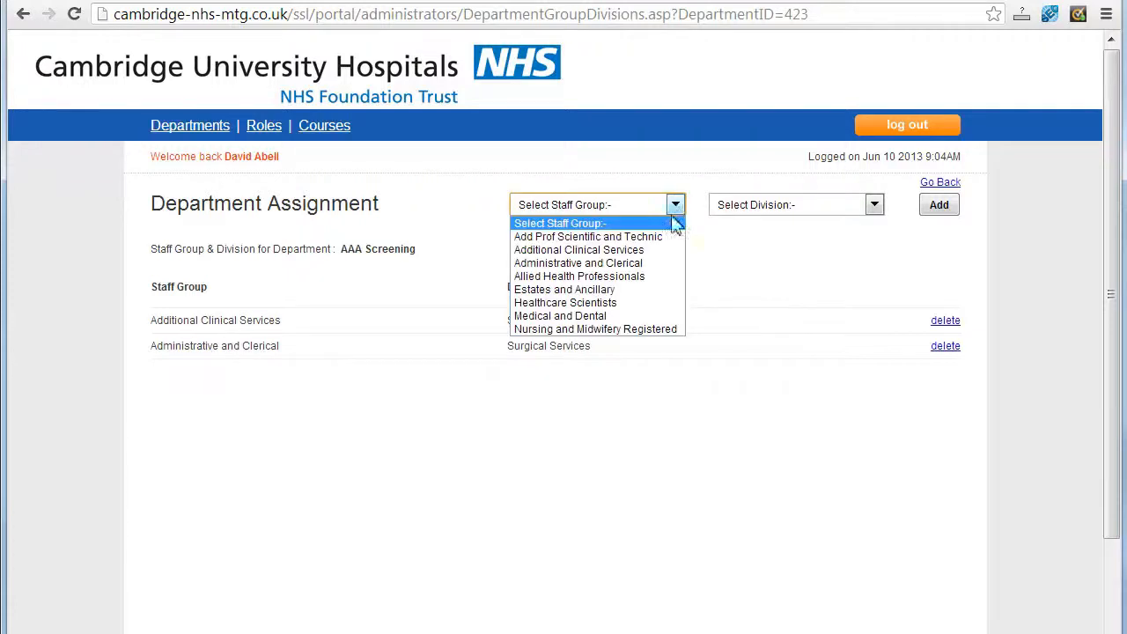
pyautogui.click(641, 295)
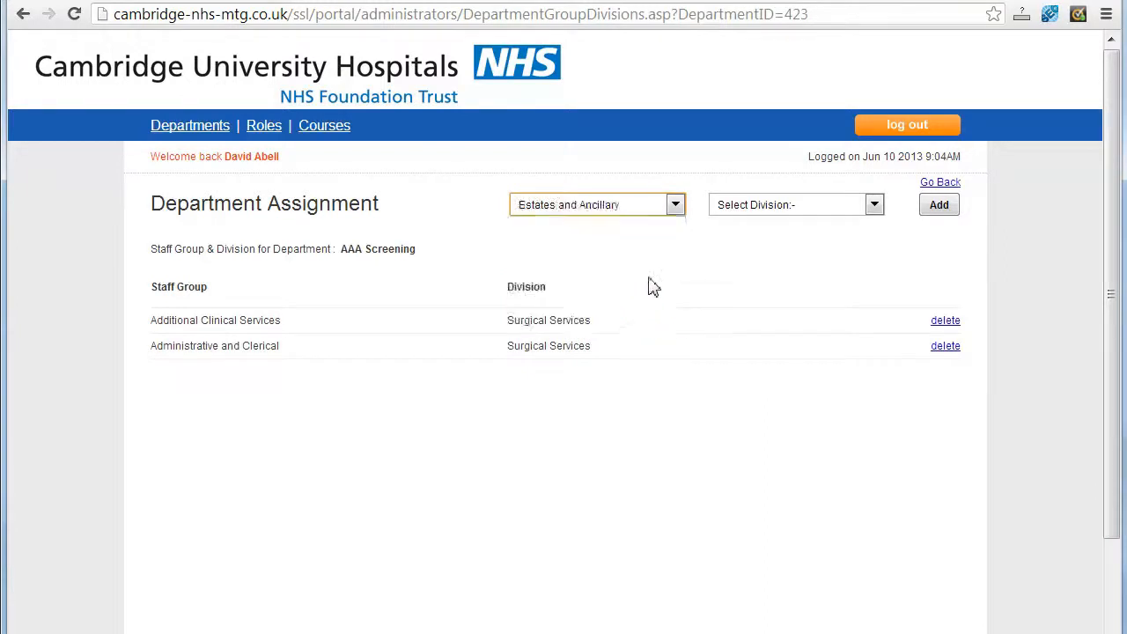
pyautogui.click(676, 211)
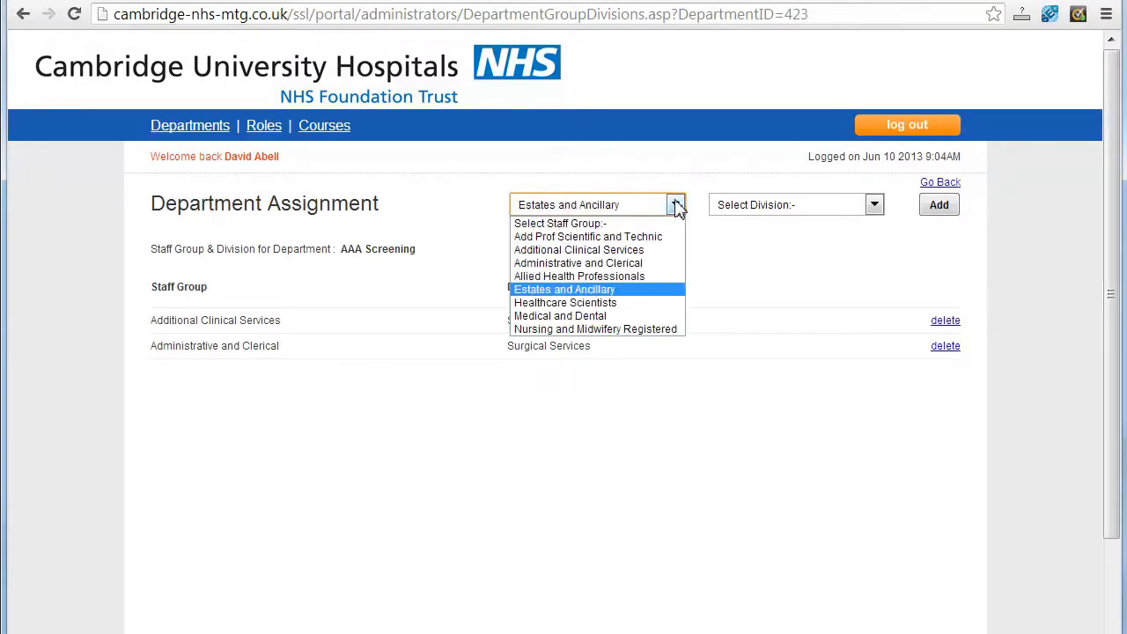
pyautogui.click(633, 317)
pyautogui.click(874, 211)
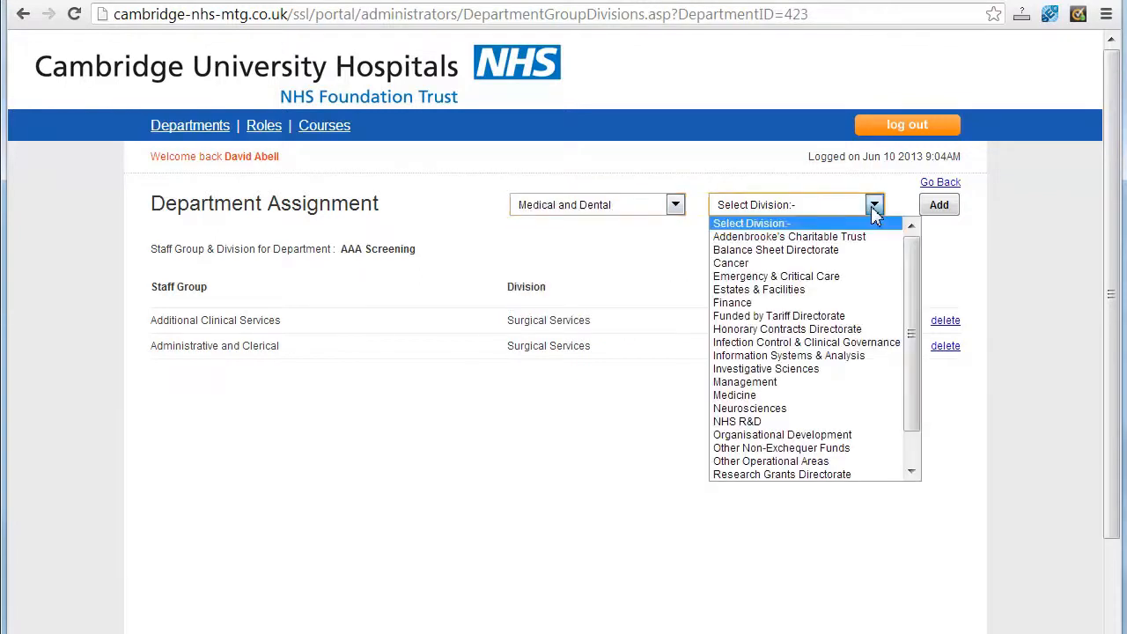
pyautogui.click(835, 264)
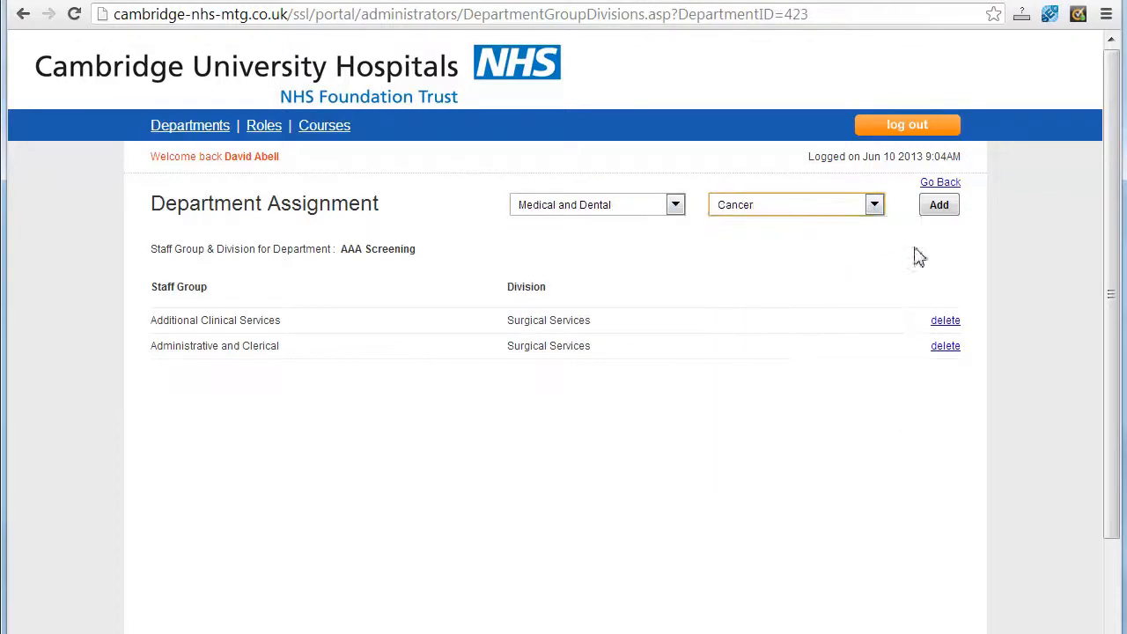
pyautogui.click(940, 212)
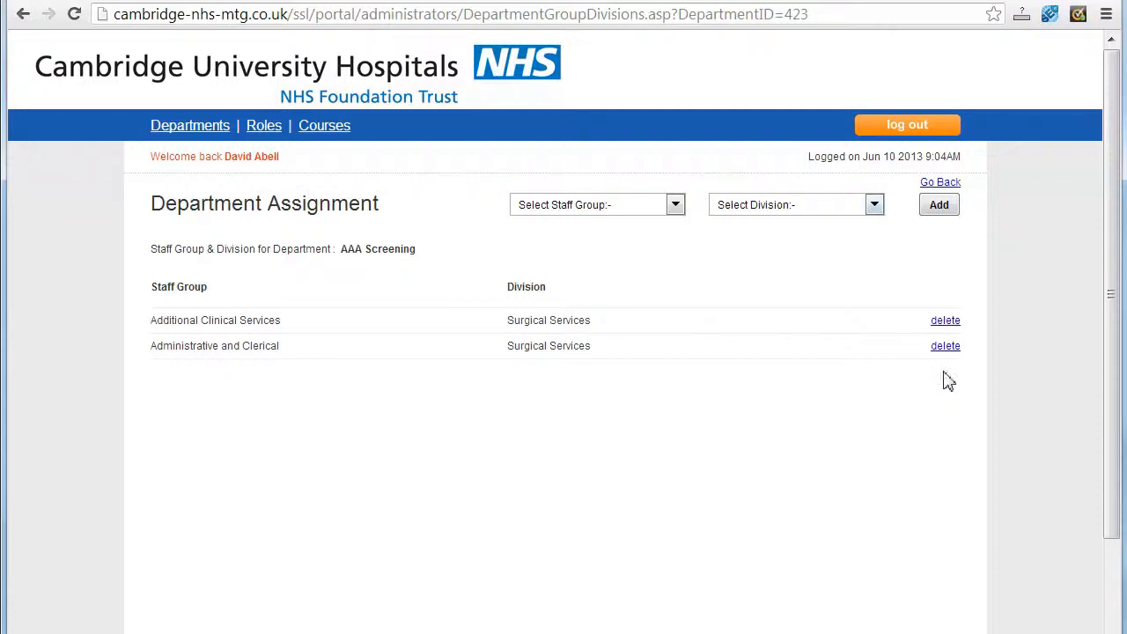
# Step: Examine the staff group and division choices available for assigning the AAA Screening department
pyautogui.click(676, 206)
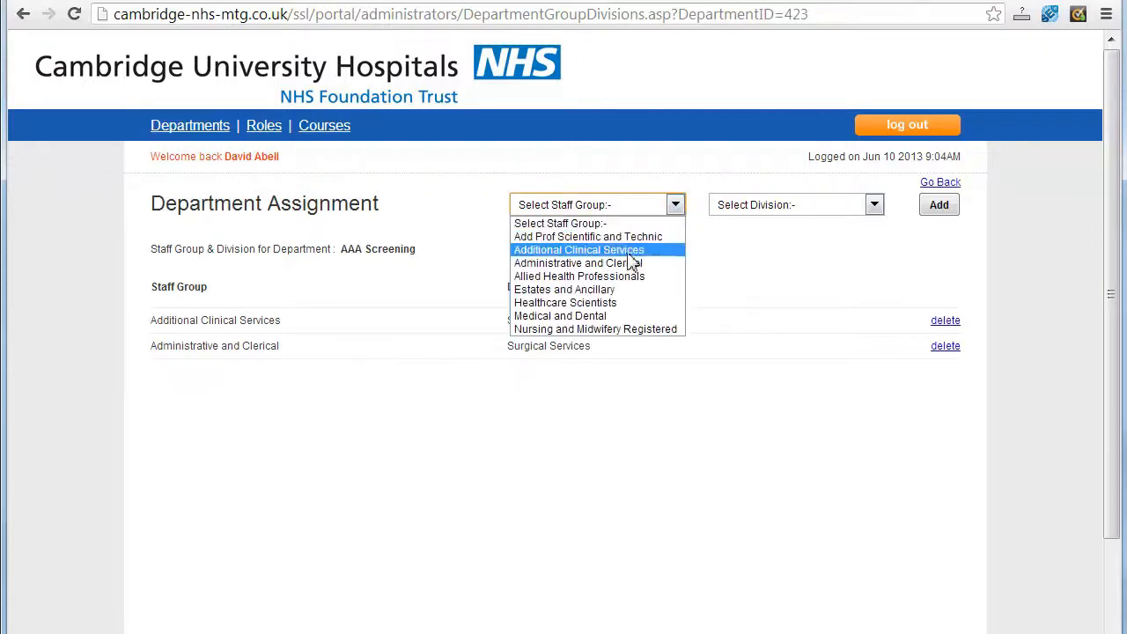
pyautogui.click(876, 205)
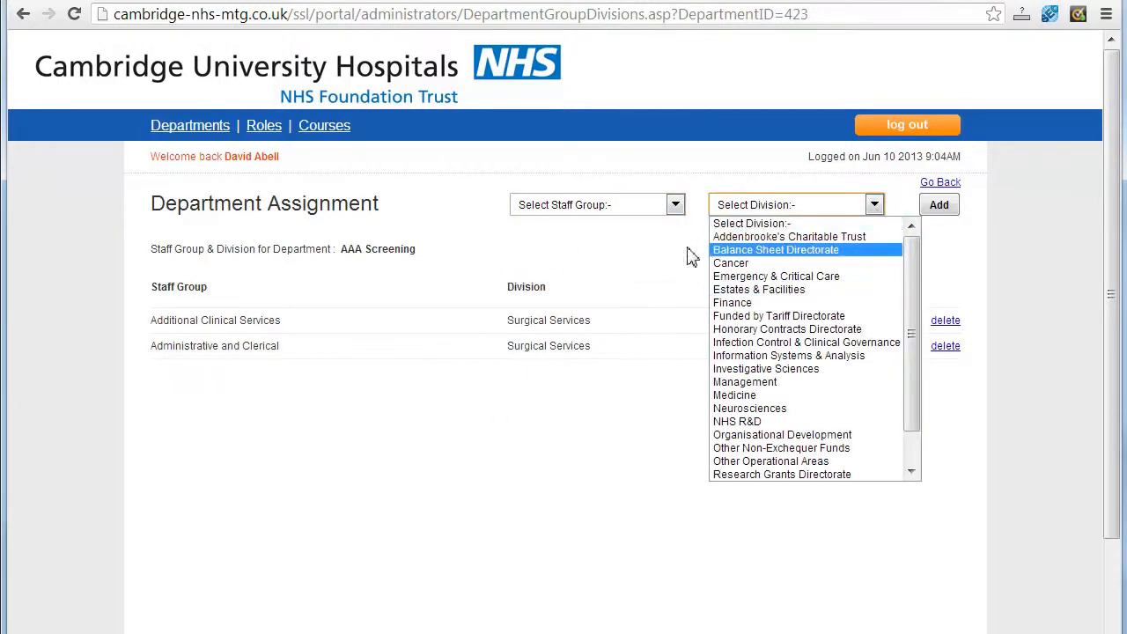
pyautogui.click(606, 440)
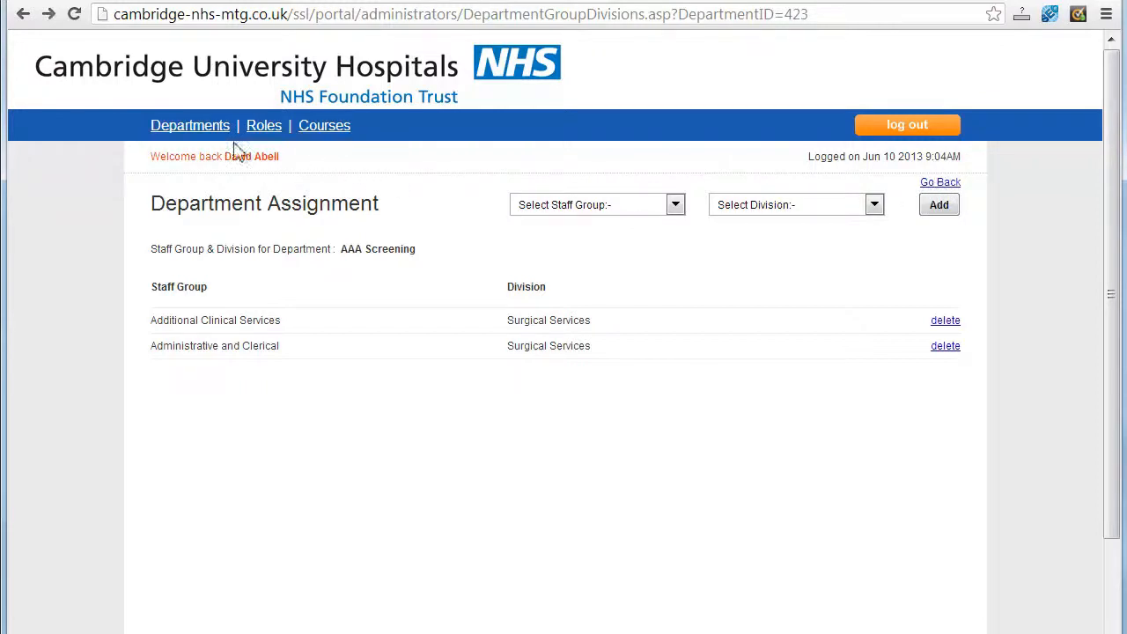
# Step: Return to the departments list, open the roles of AAA Screening and look through the job roles available to add
pyautogui.click(202, 132)
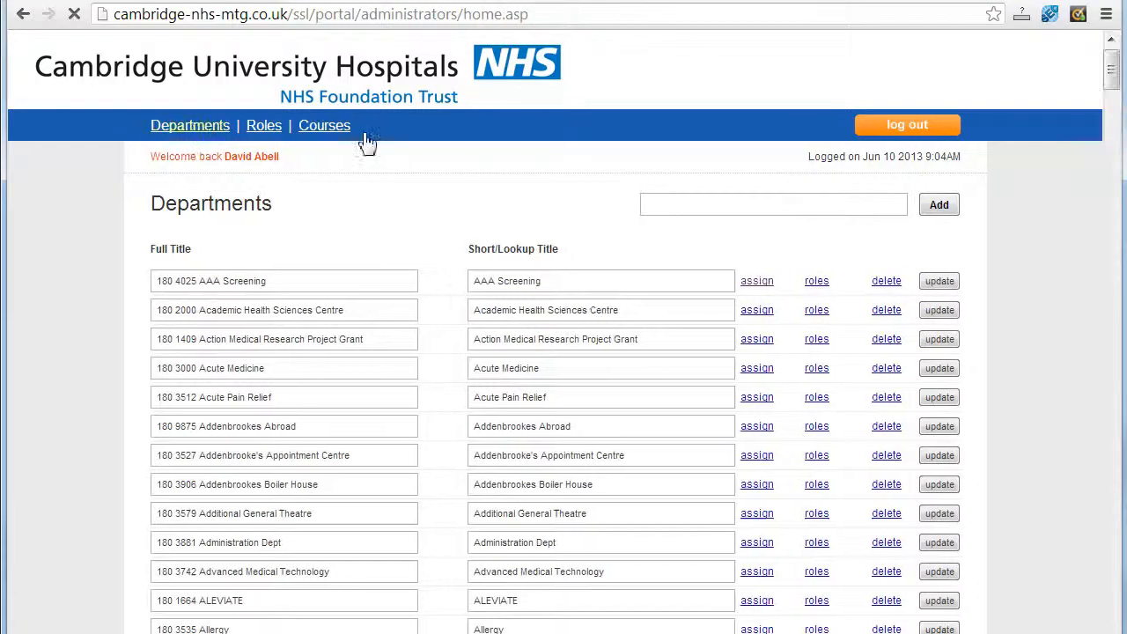
pyautogui.click(816, 283)
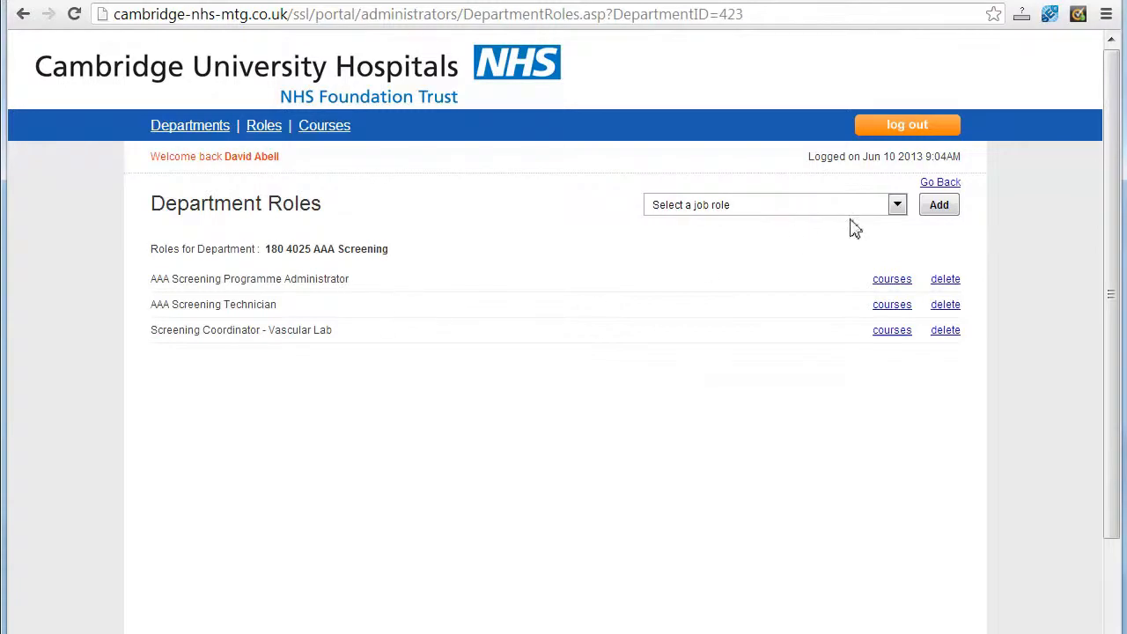
pyautogui.click(897, 211)
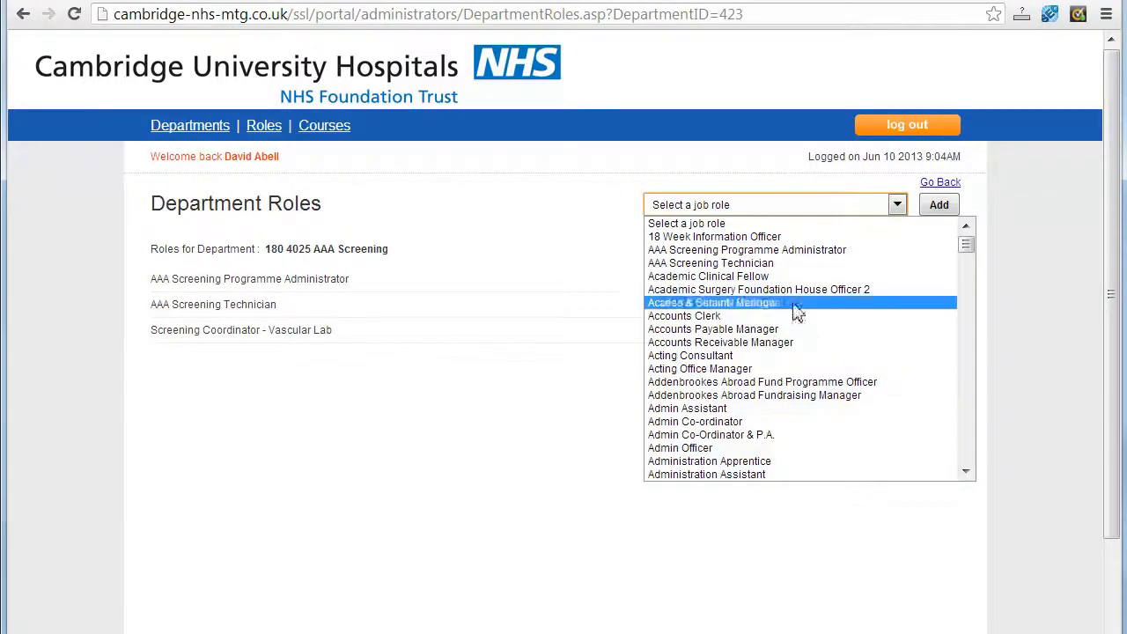
pyautogui.moveTo(966, 246); pyautogui.dragTo(986, 419)
pyautogui.click(1045, 349)
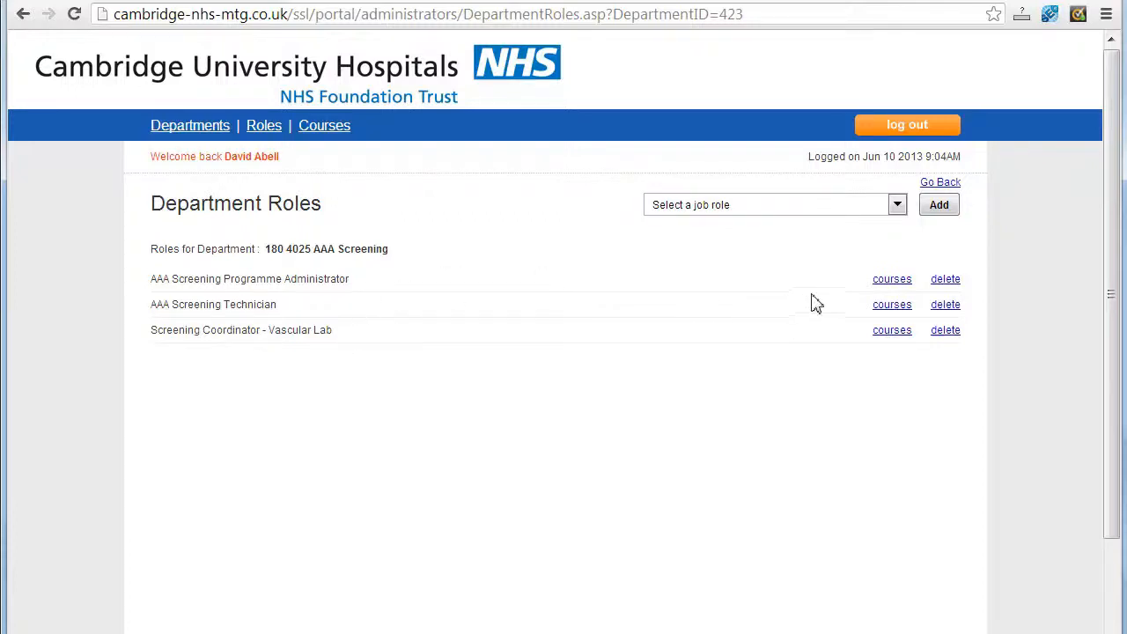
# Step: Open the training courses of the AAA Screening Programme Administrator role and check the department and staff role they apply to
pyautogui.click(892, 279)
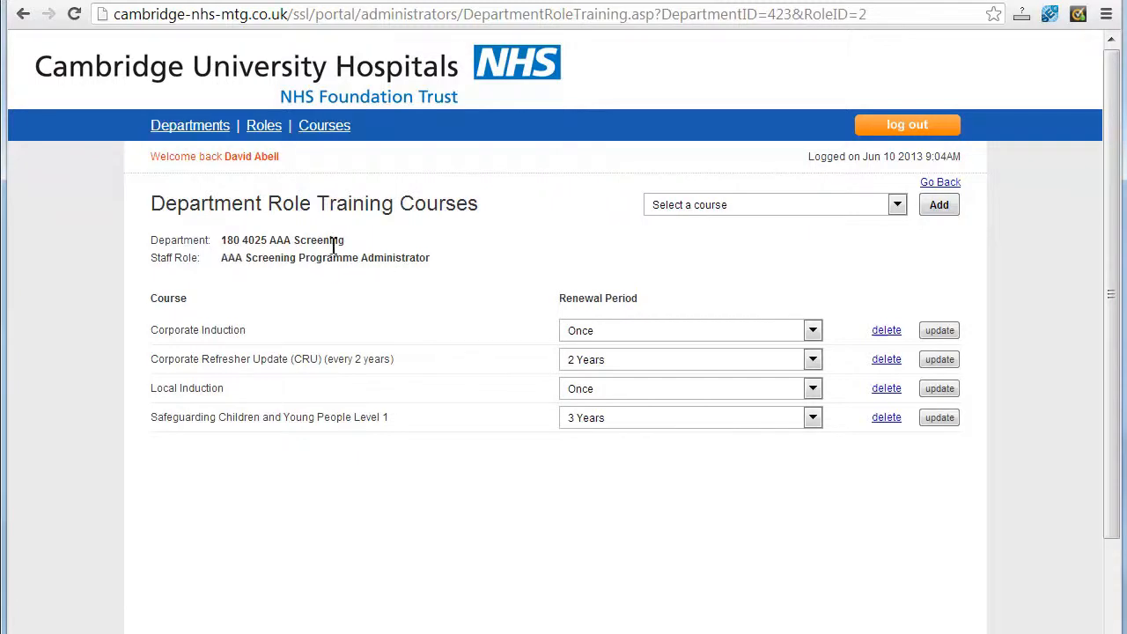
pyautogui.moveTo(223, 257); pyautogui.dragTo(432, 257)
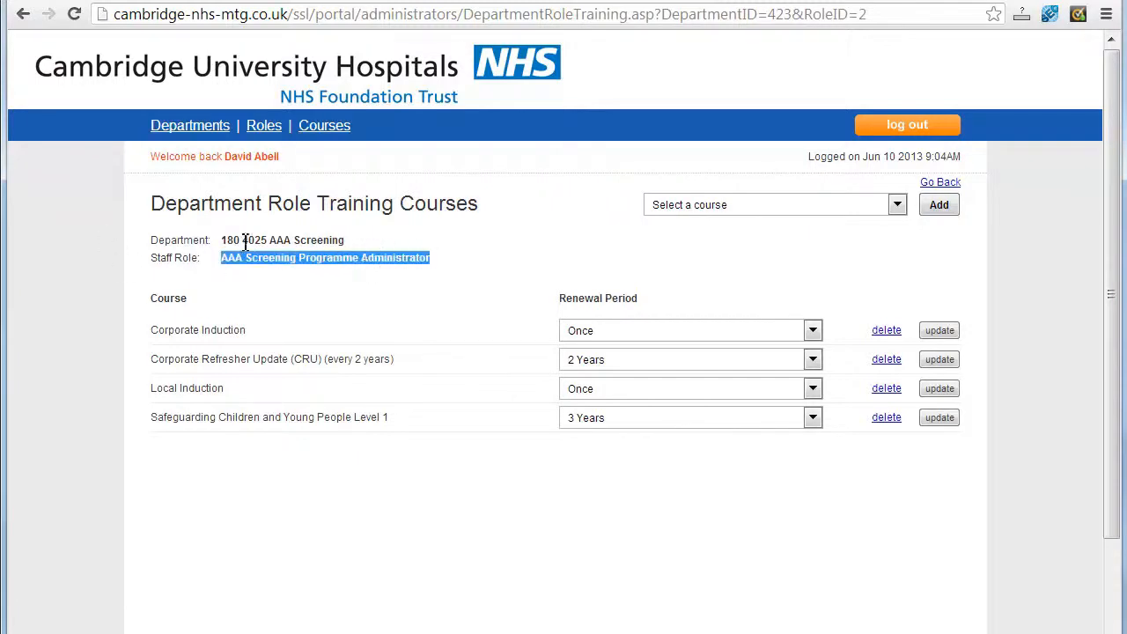
pyautogui.moveTo(234, 239); pyautogui.dragTo(343, 236)
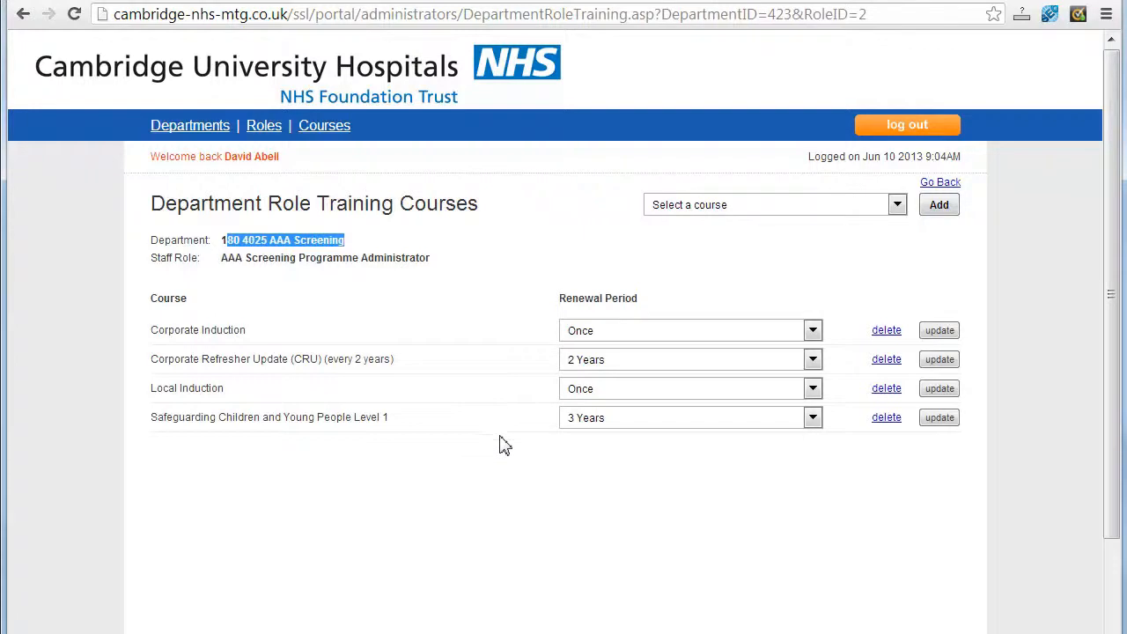
pyautogui.click(554, 477)
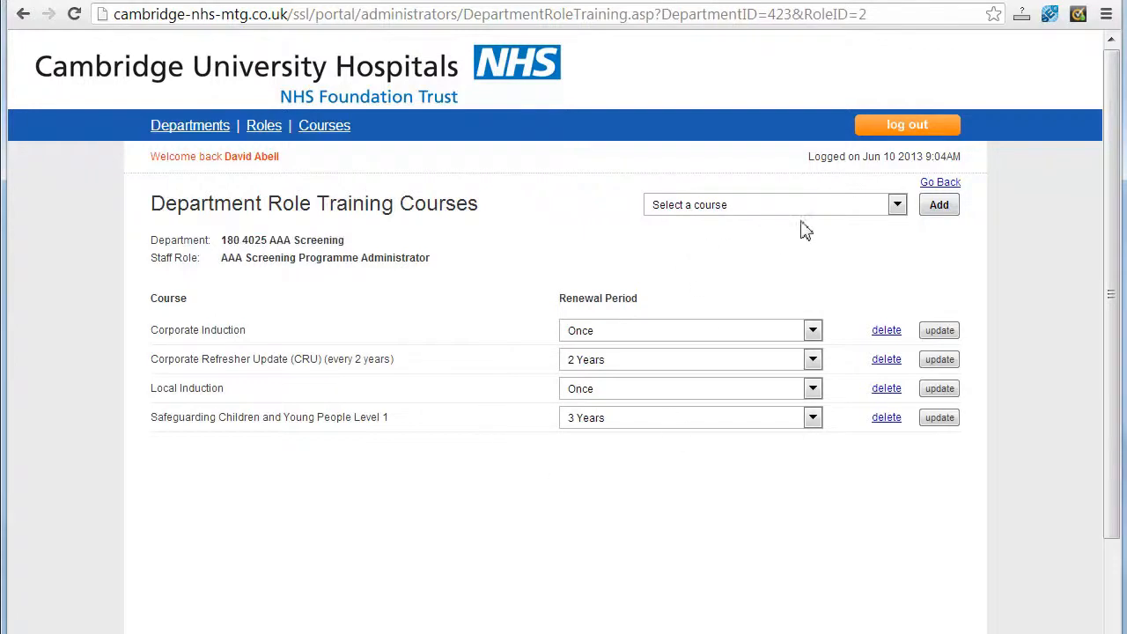
# Step: Examine the courses available to add and the renewal period choices for Safeguarding Children and Young People Level 1
pyautogui.click(898, 207)
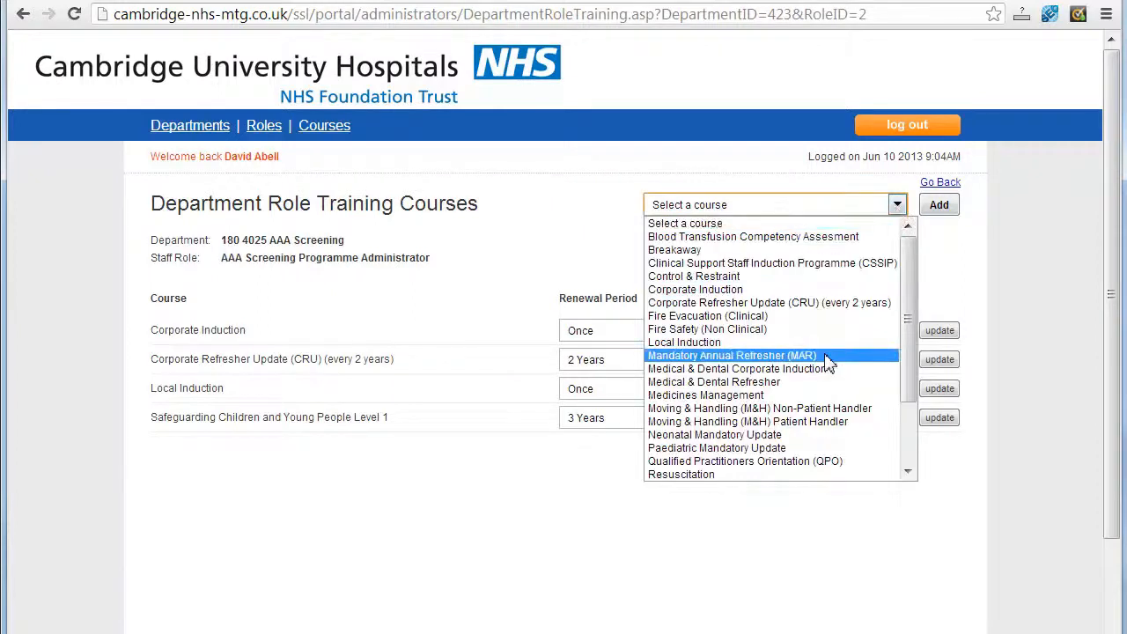
pyautogui.click(950, 254)
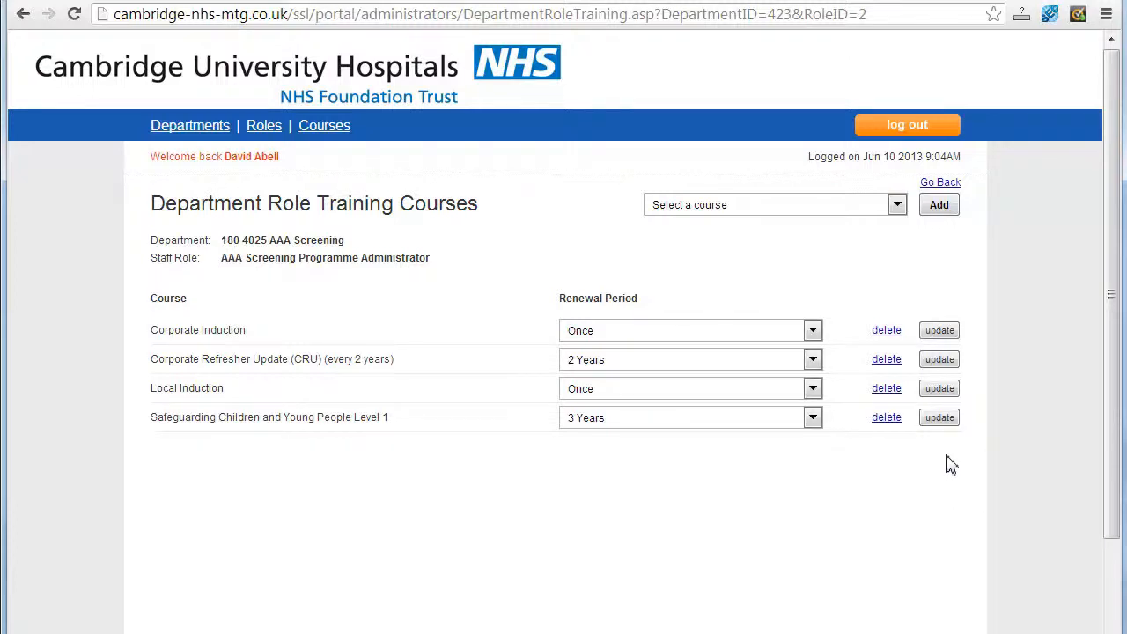
pyautogui.click(813, 419)
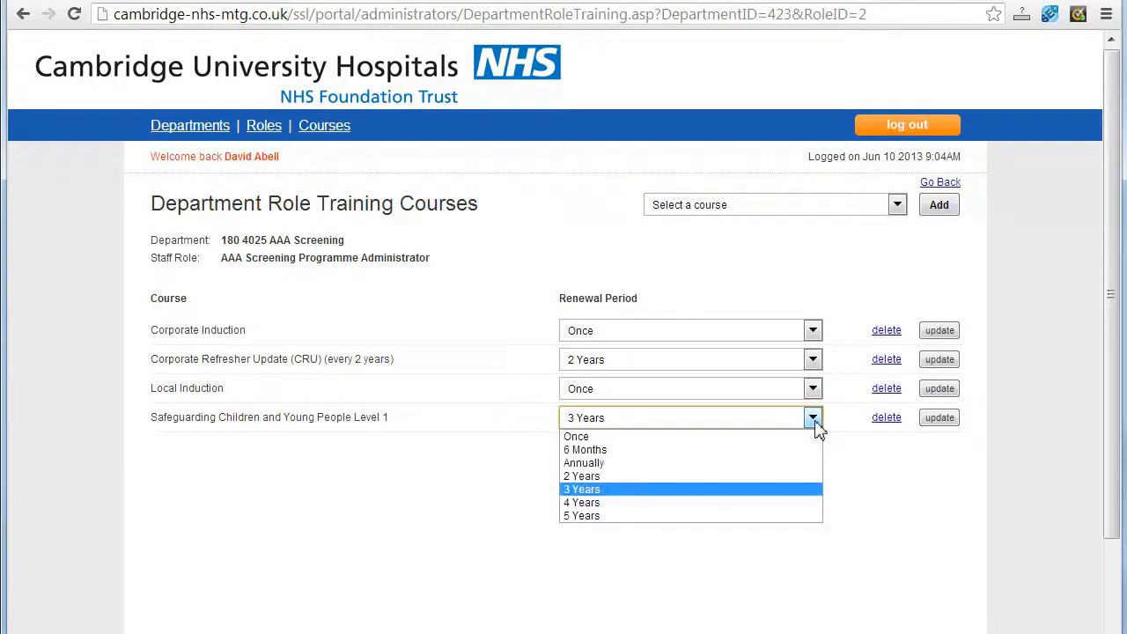
pyautogui.click(817, 428)
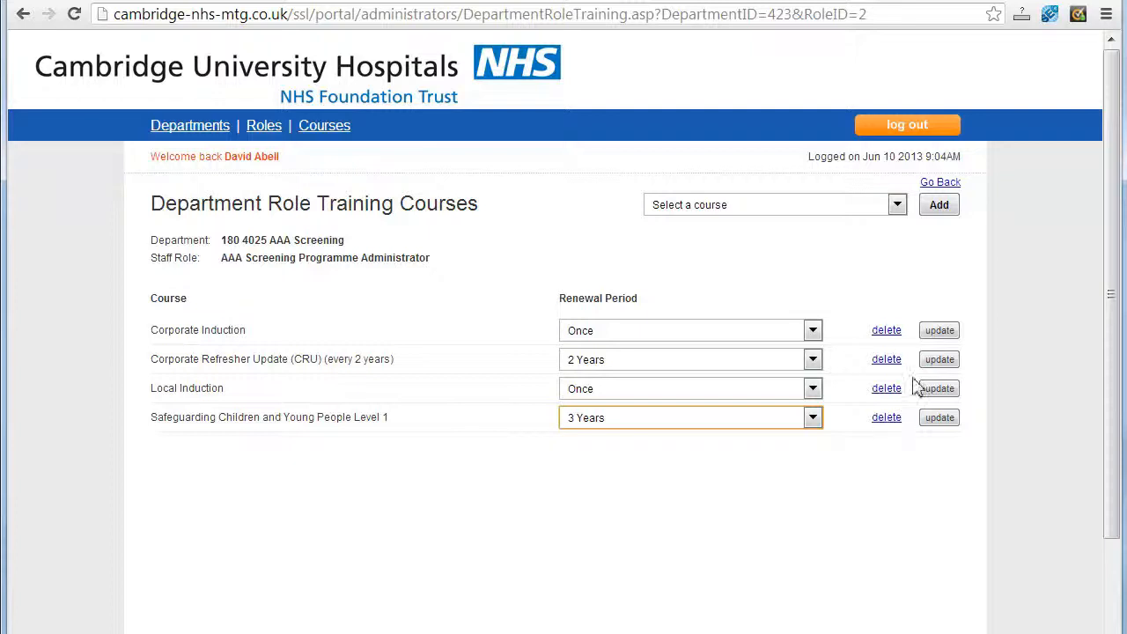
# Step: Return to the departments list and log out of the administrator portal
pyautogui.click(203, 128)
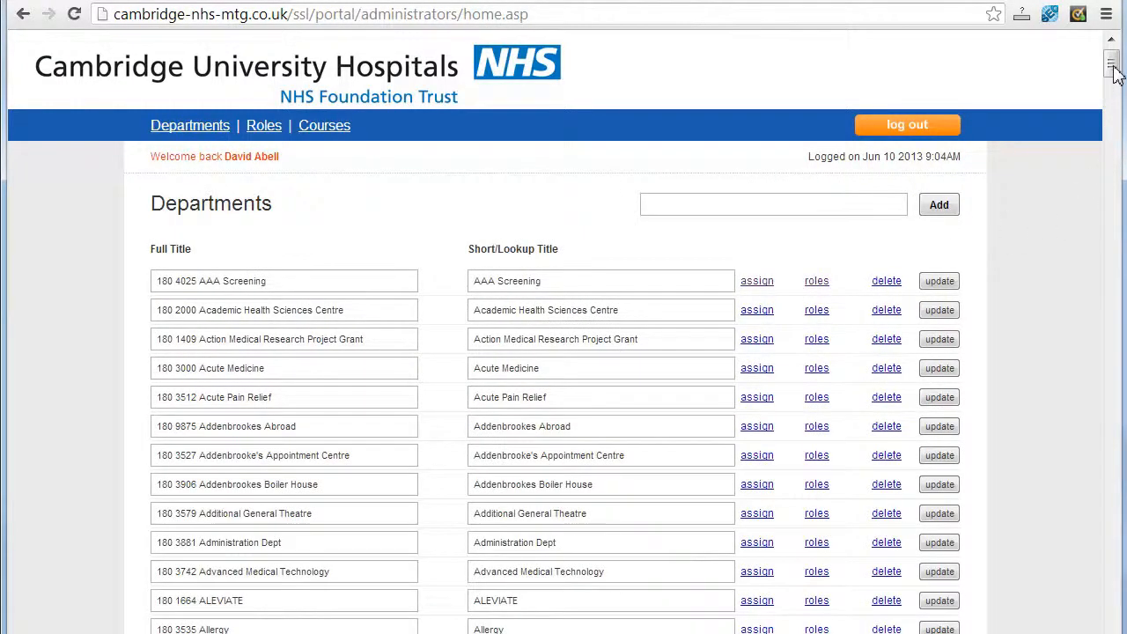
pyautogui.moveTo(1114, 74)
pyautogui.mouseDown()
pyautogui.moveTo(1122, 357)
pyautogui.moveTo(1113, 55)
pyautogui.mouseUp()
pyautogui.click(927, 132)
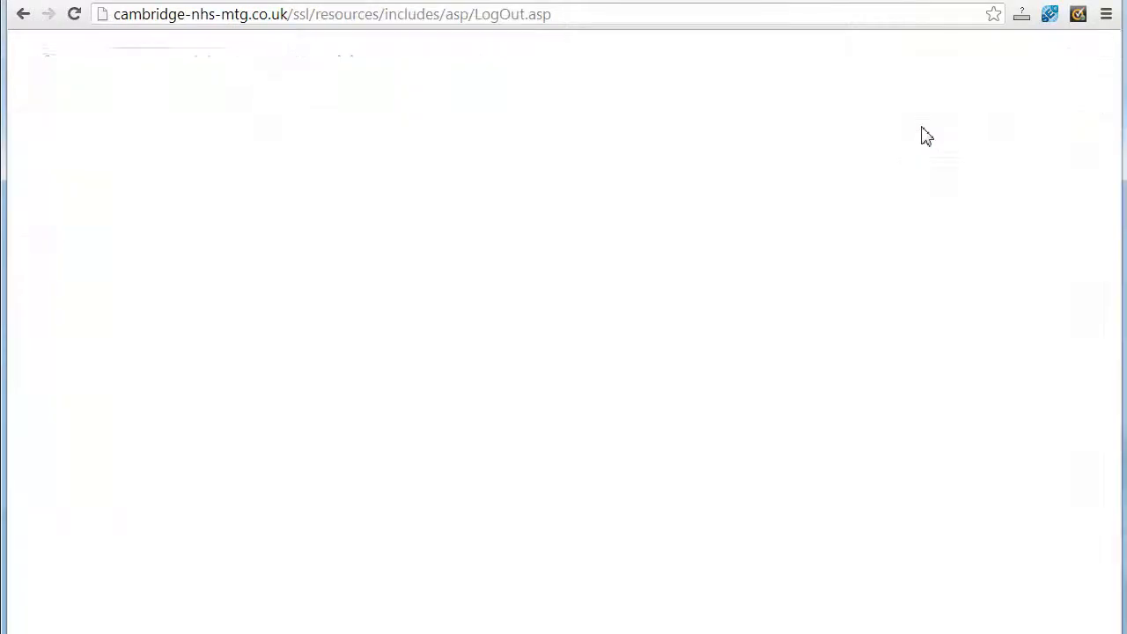